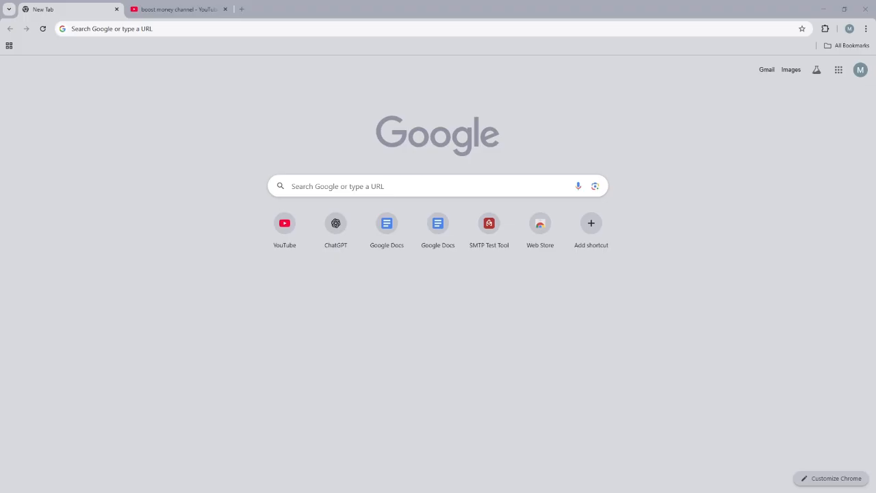
- Open Google Drive and create a new blank Google Forms form from there
click(837, 75)
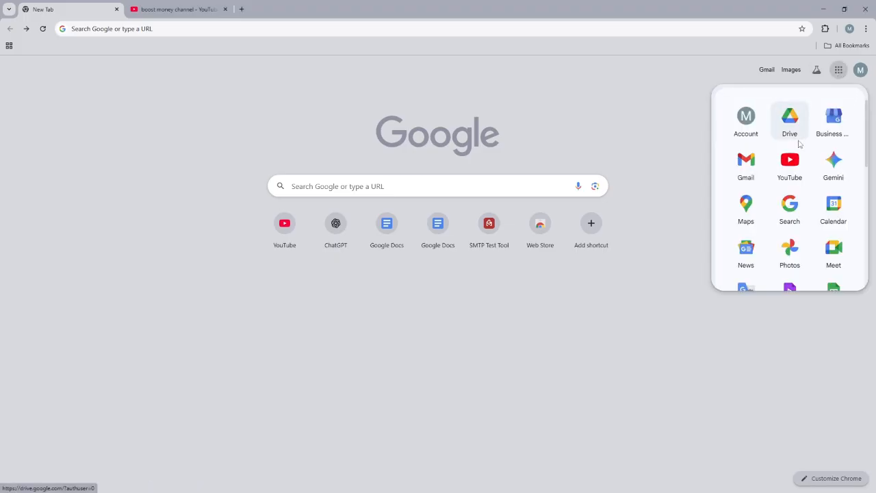
click(793, 123)
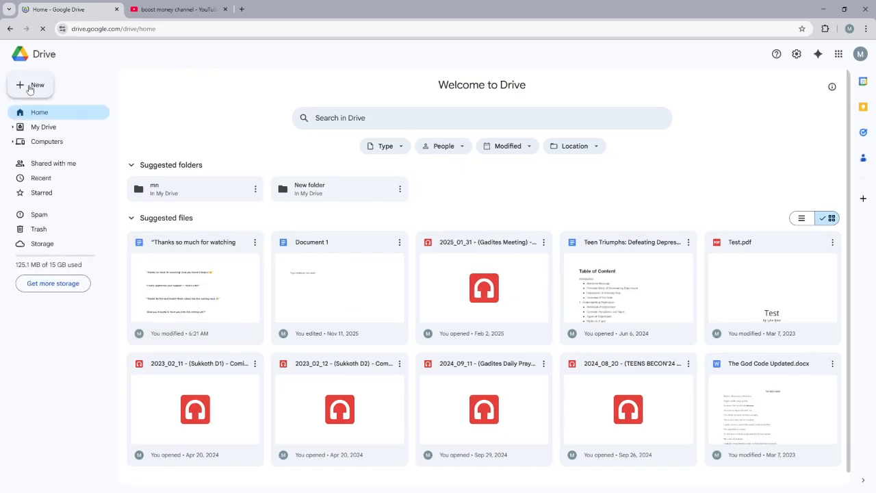
click(32, 87)
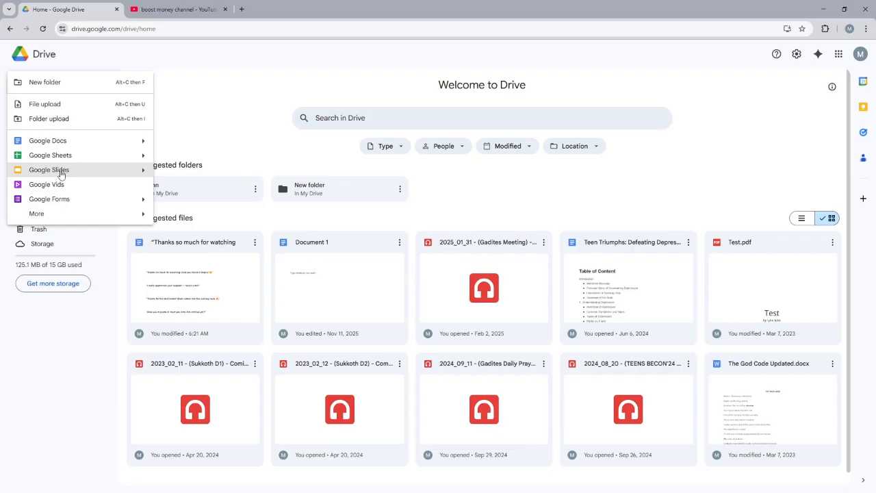
mouse_move(133, 201)
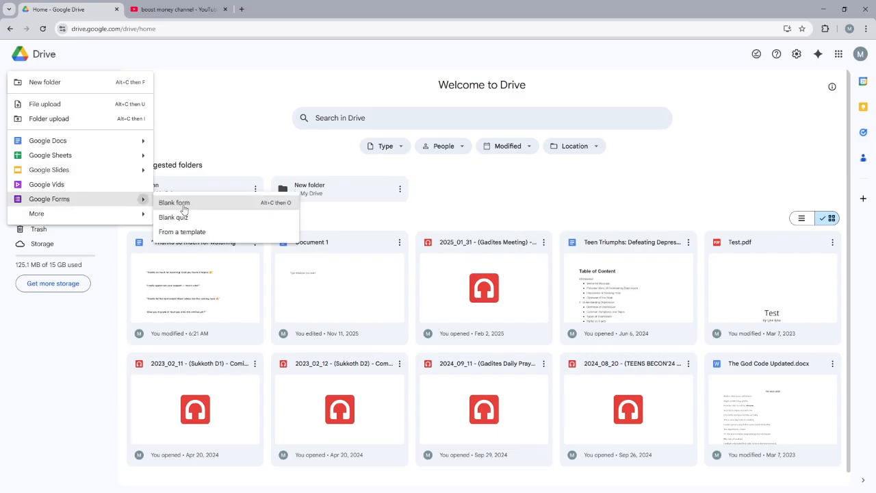
click(175, 203)
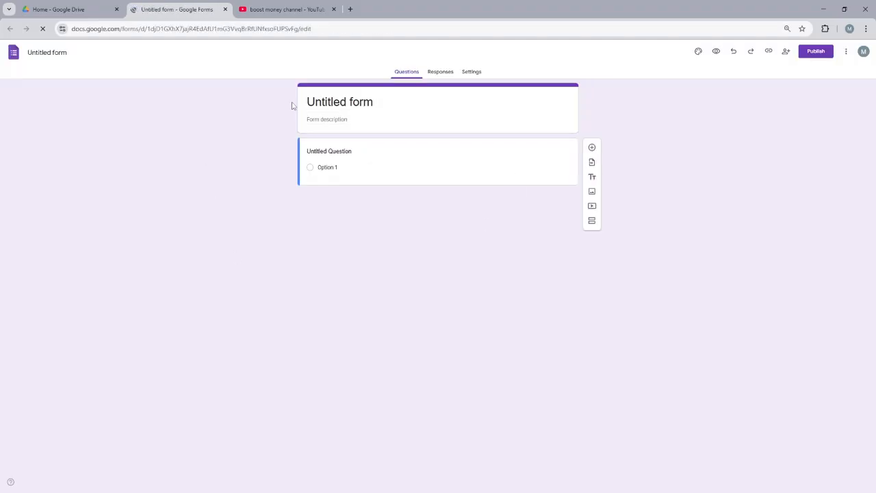
- Open Google Forms from the Google apps list in a new browser tab and start a blank form
key(ctrl+t)
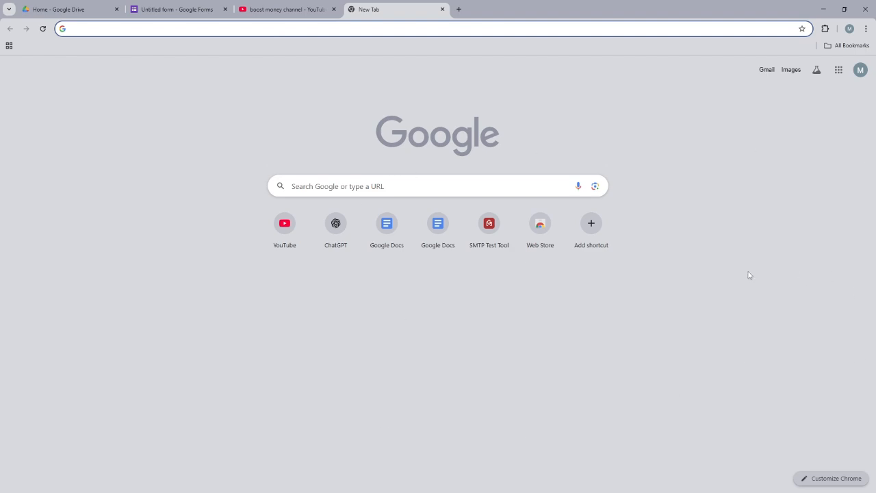
click(840, 71)
scroll(802, 207, down, 2)
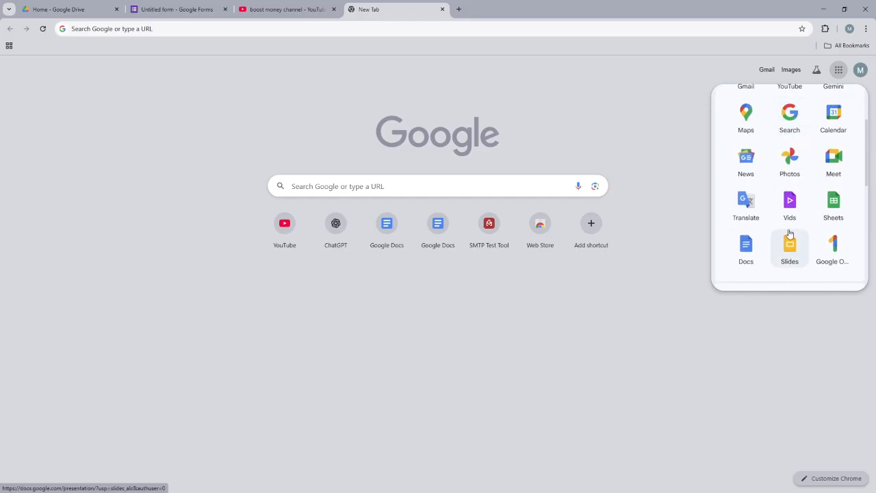
scroll(790, 251, down, 5)
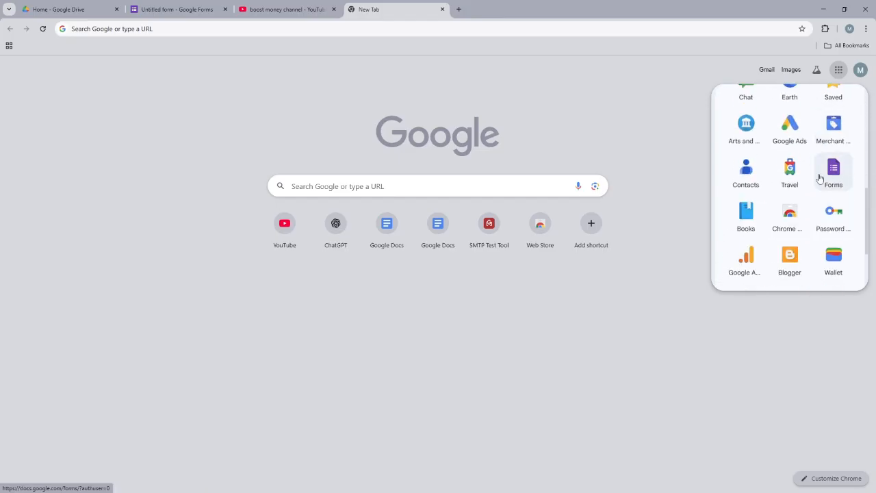
click(832, 177)
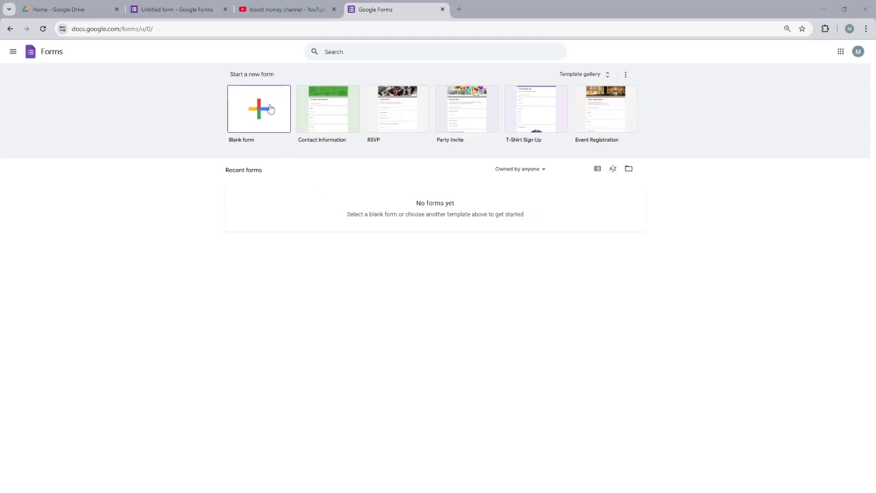
click(257, 115)
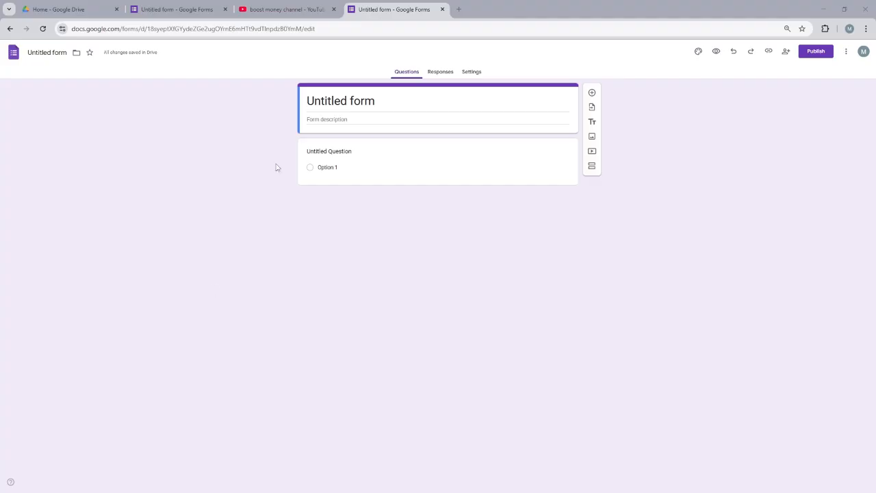
- Title the form "Customer Survey" and enter the description "Please take just 2 minutes to complete this form"
drag(308, 100, 390, 105)
text(Customer Survey)
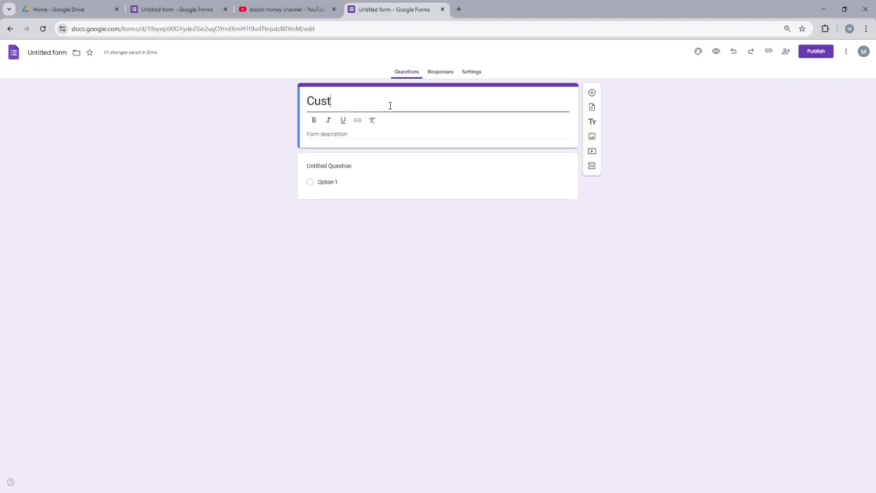
click(312, 135)
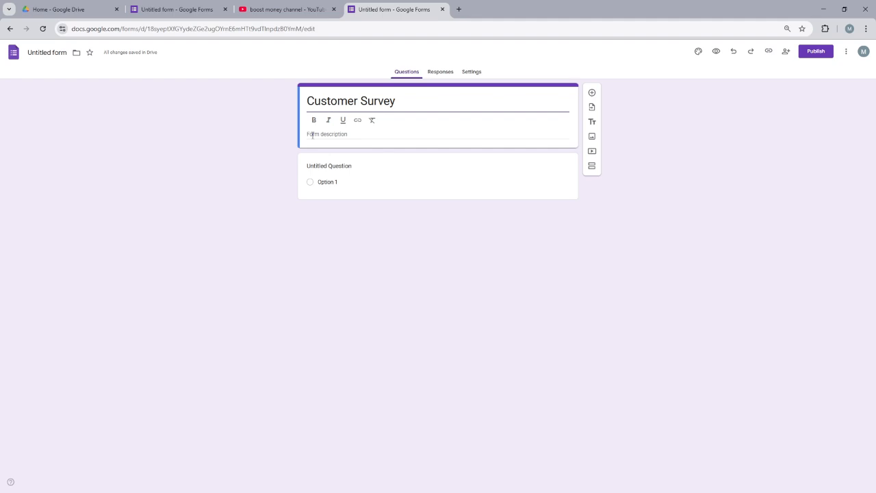
text(Please take just 2 minutes to complete this form)
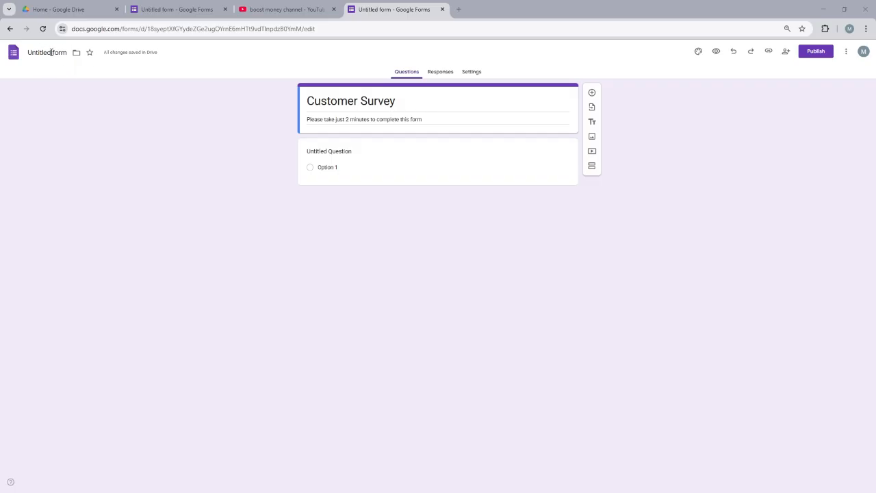
- Name the form file "Customer Survey Version 1"
click(53, 52)
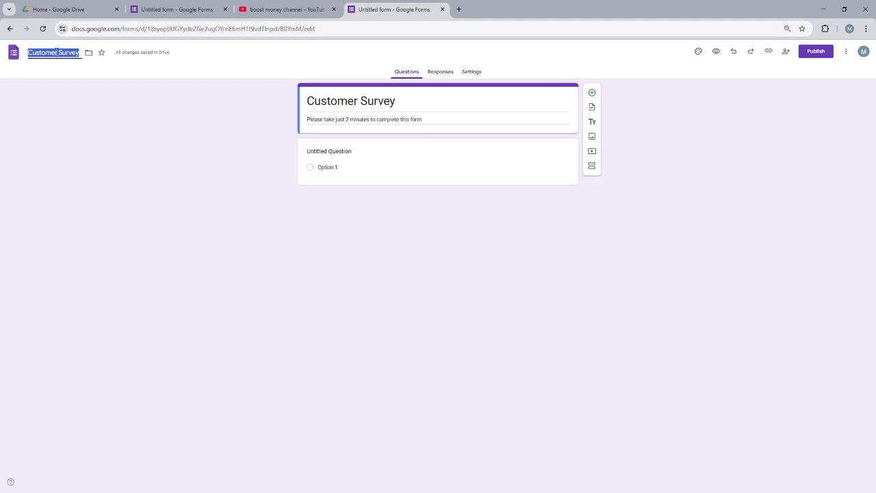
click(78, 54)
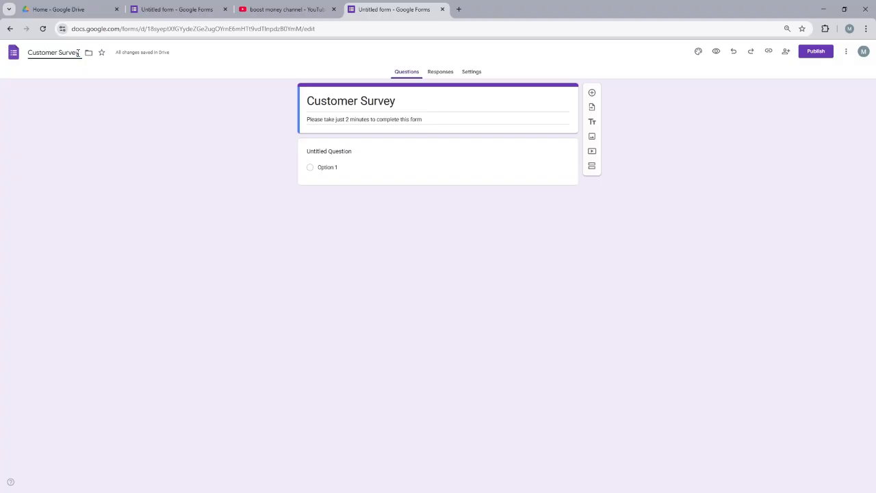
text(Version 1)
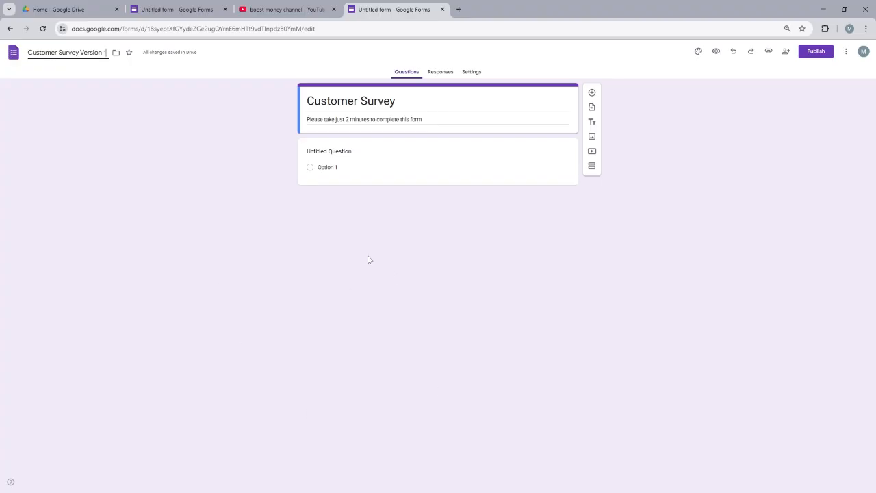
- Change the untitled question to "First Name" with the Short answer type
click(323, 150)
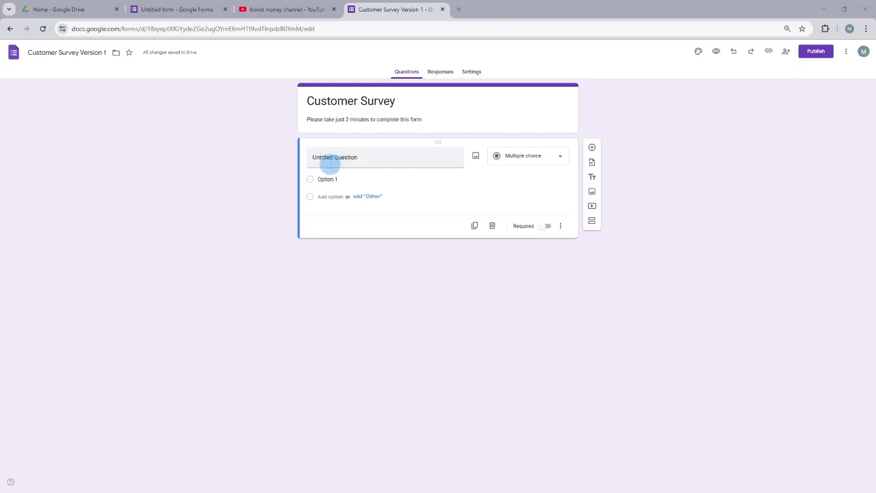
click(327, 161)
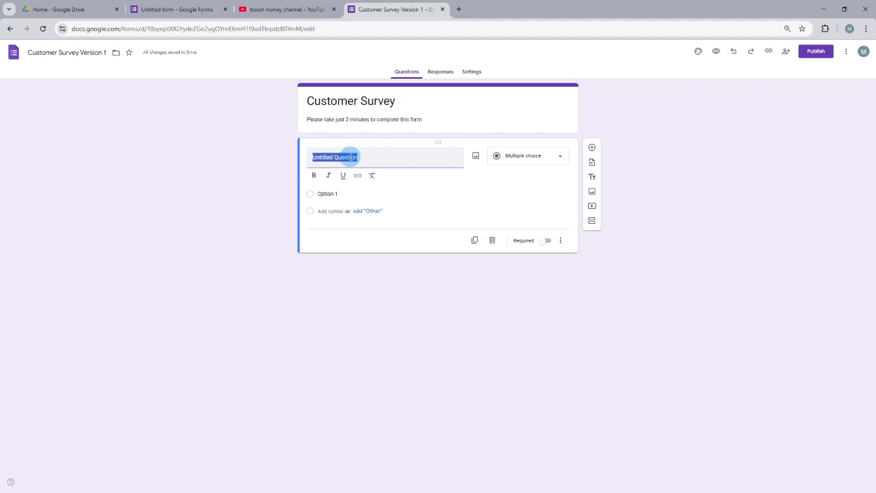
text(First Name)
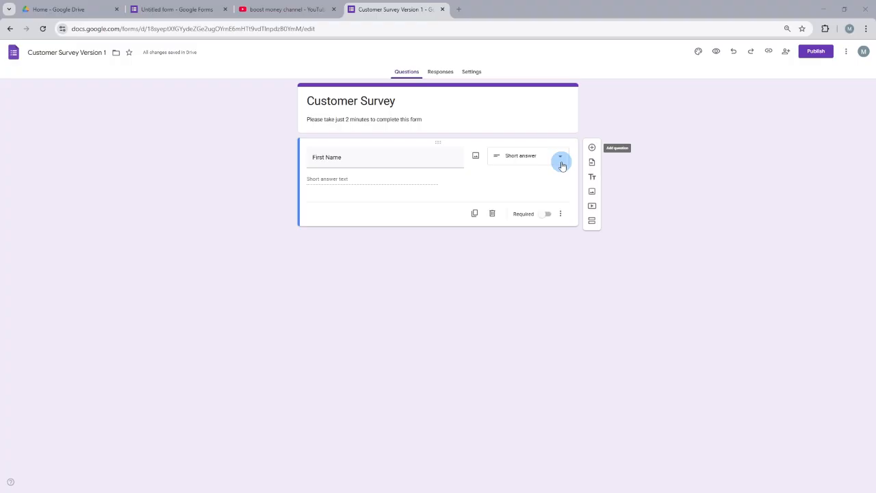
click(561, 162)
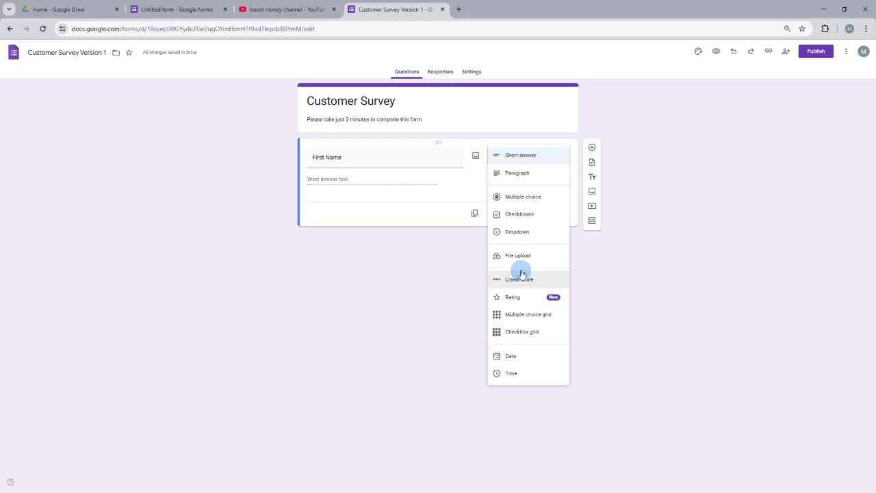
click(535, 157)
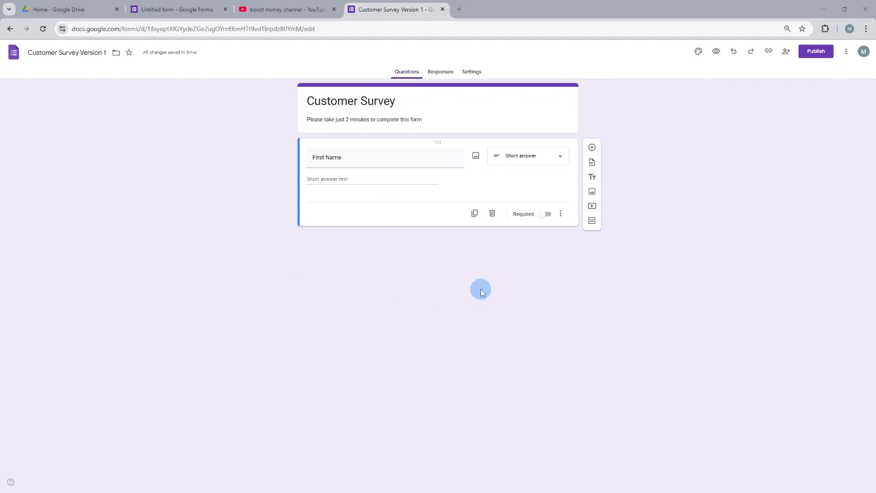
- Duplicate the First Name question and retitle the copy "Last Name"
click(475, 214)
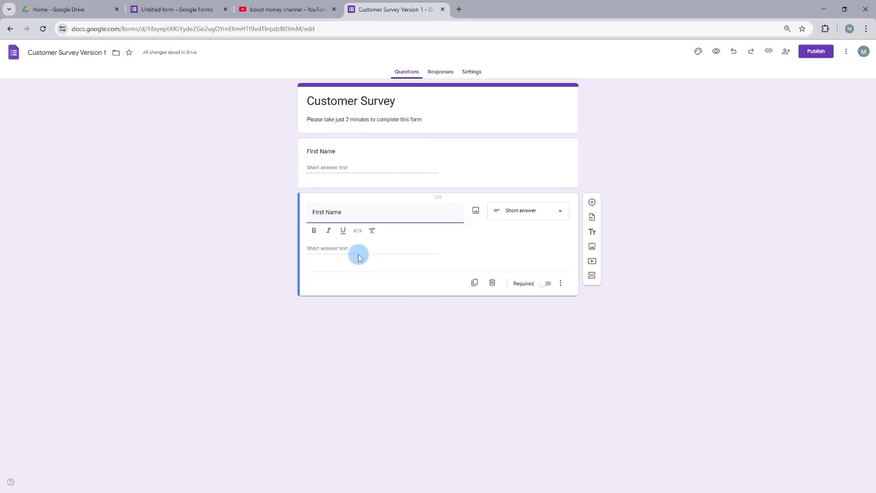
double_click(321, 211)
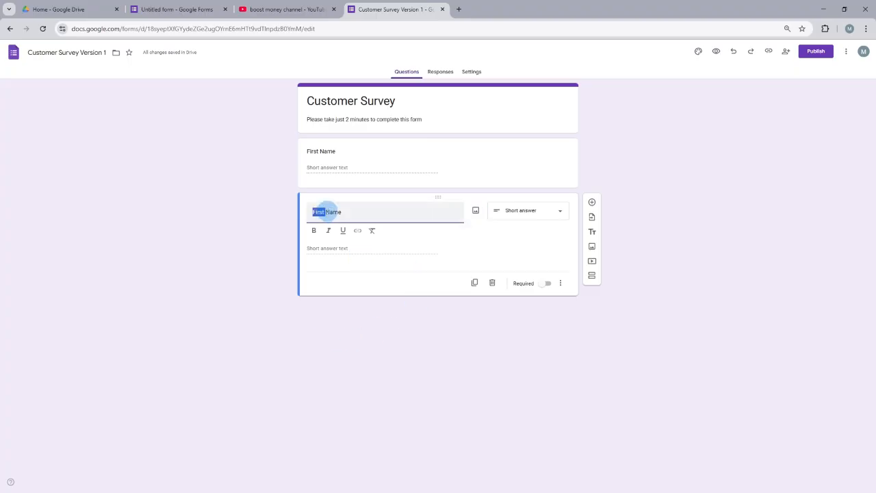
text(Last)
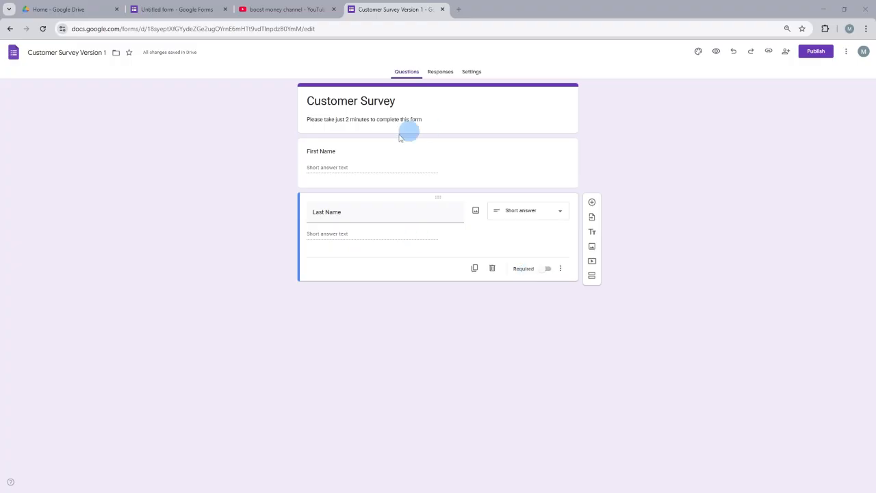
- Make both the First Name and Last Name questions required
click(512, 162)
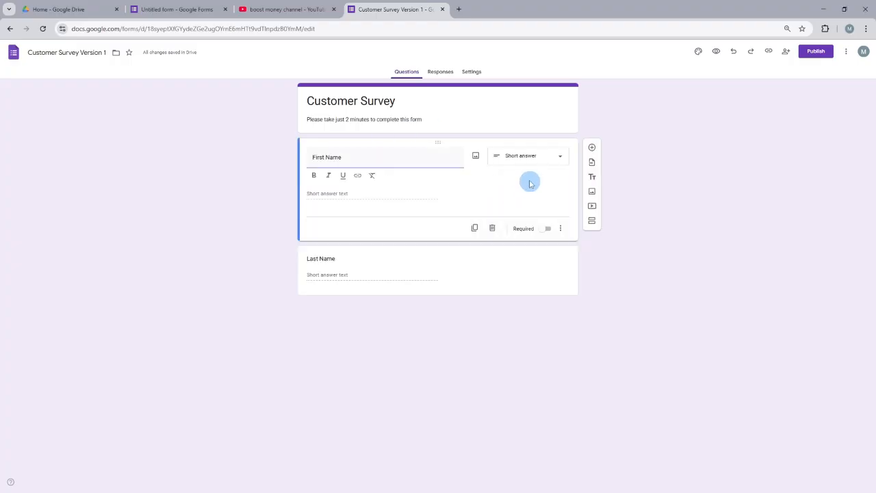
click(545, 233)
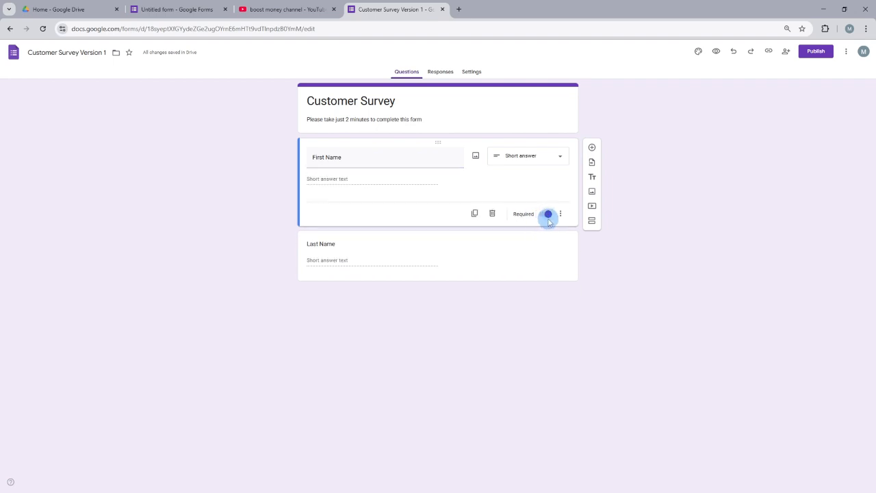
click(487, 250)
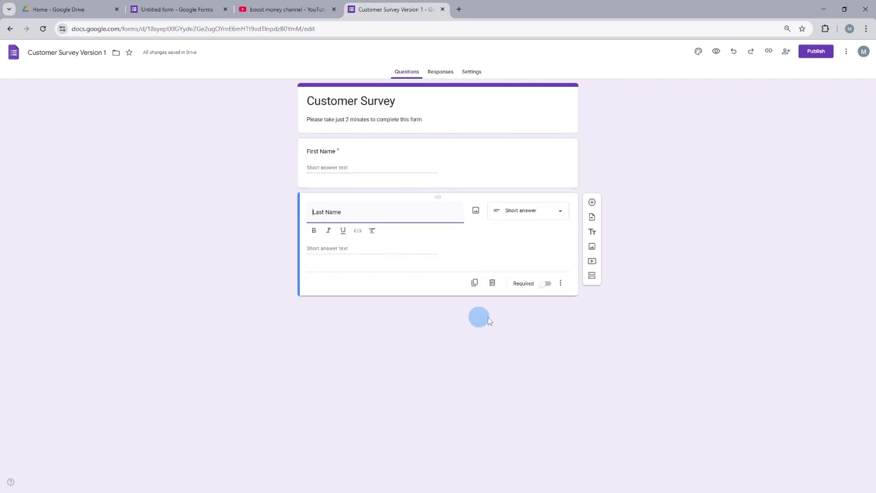
click(543, 285)
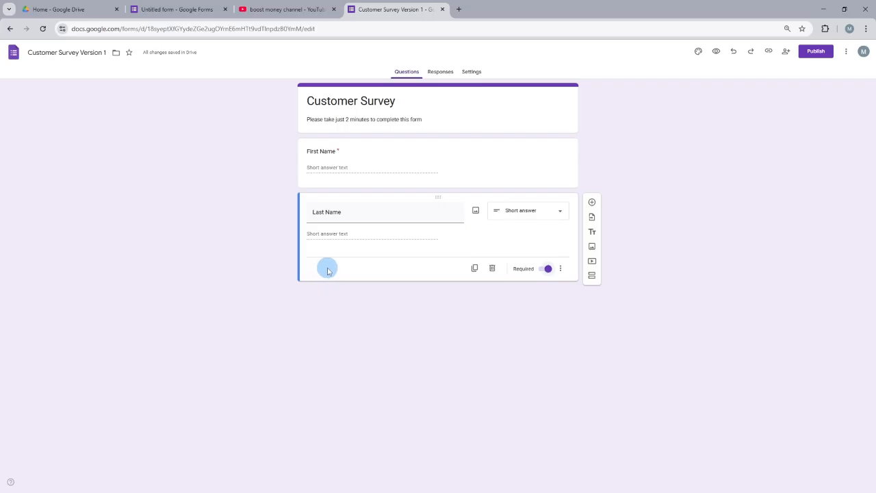
- Add a multiple choice question below Last Name reading "What is your favorite type of fruit"
click(593, 203)
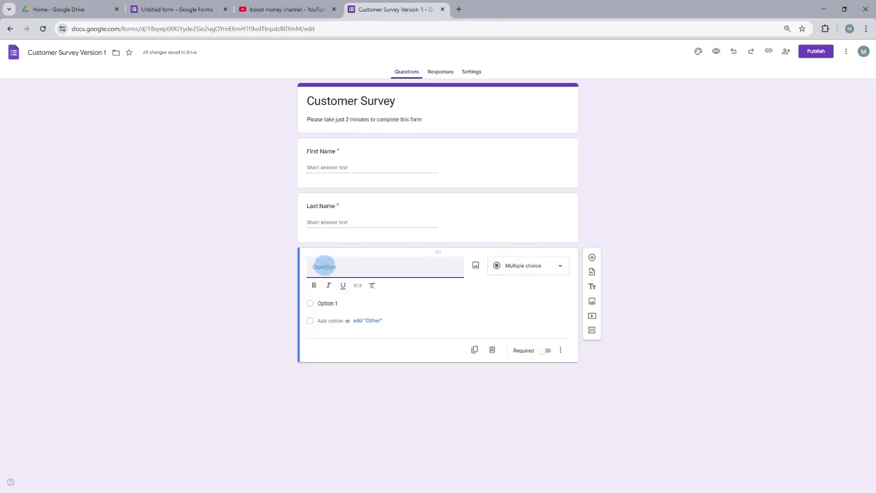
text(What is your favorite type of)
text(fruit)
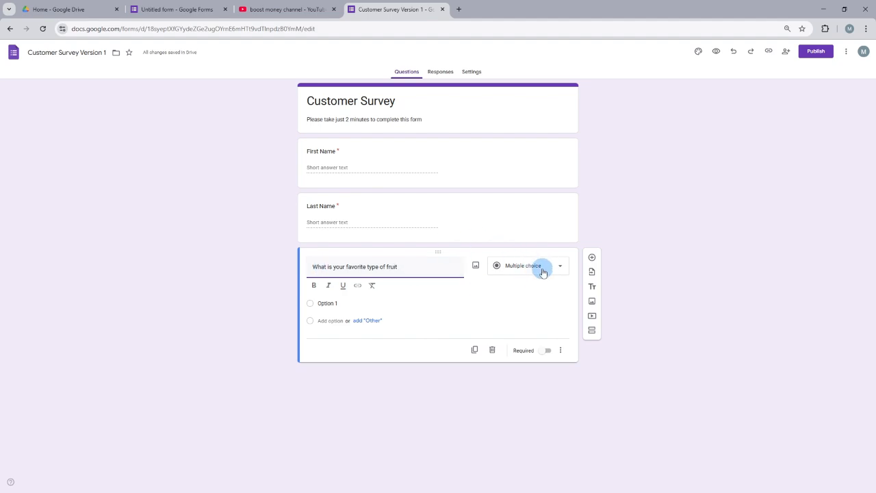
- Enter Orange, Mango and Apple as the answer options of the favorite fruit question
click(323, 305)
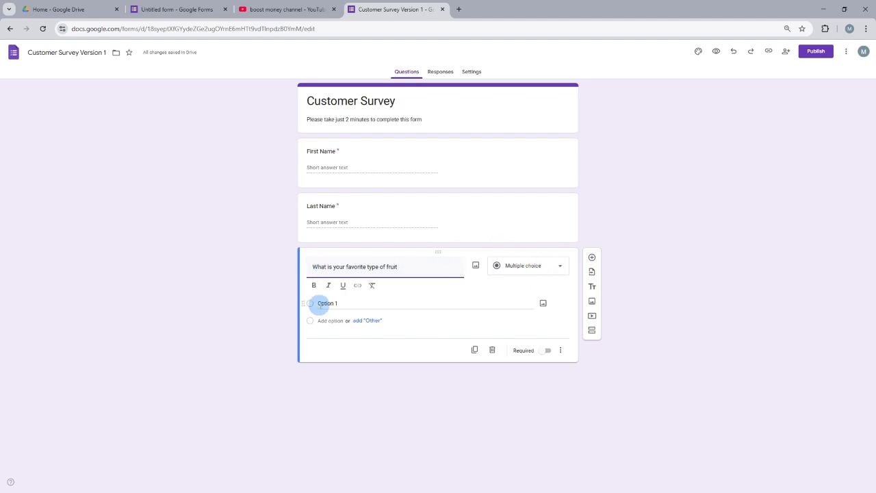
click(326, 304)
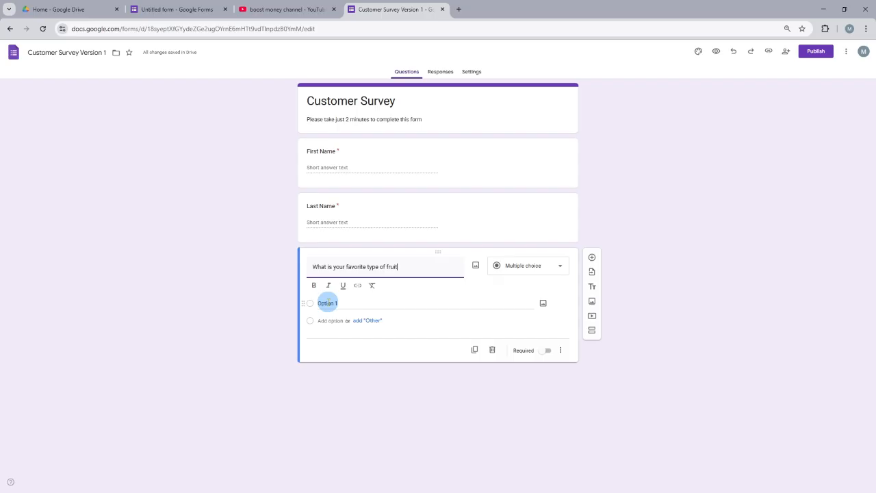
text(Orange)
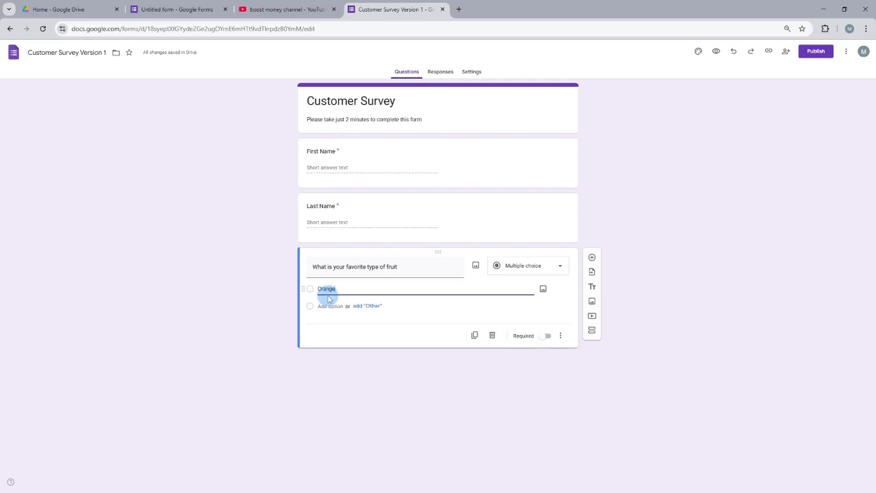
click(330, 305)
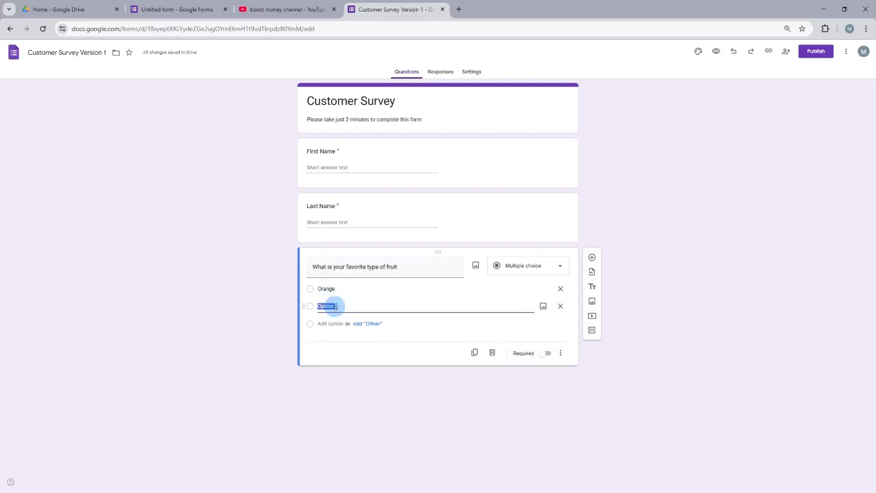
text(Mango)
click(321, 325)
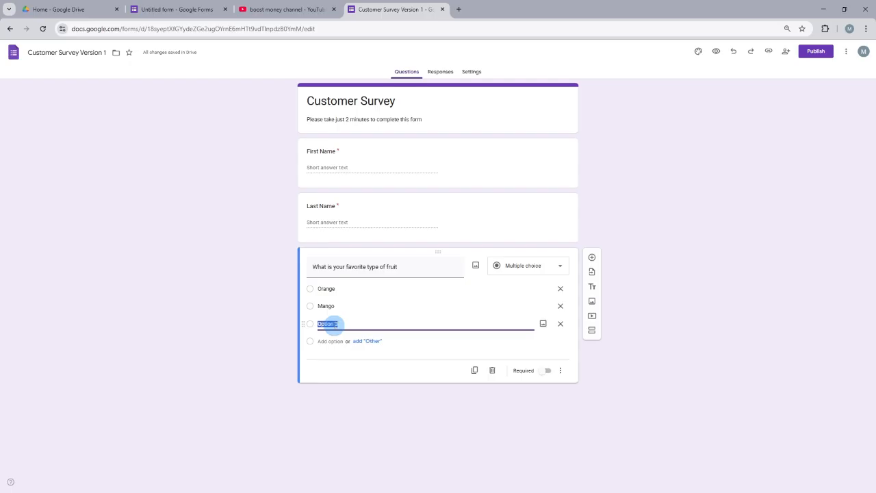
text(Apple)
- Move the Apple option above Orange and add an "Other" option to the favorite fruit question
drag(304, 326, 306, 291)
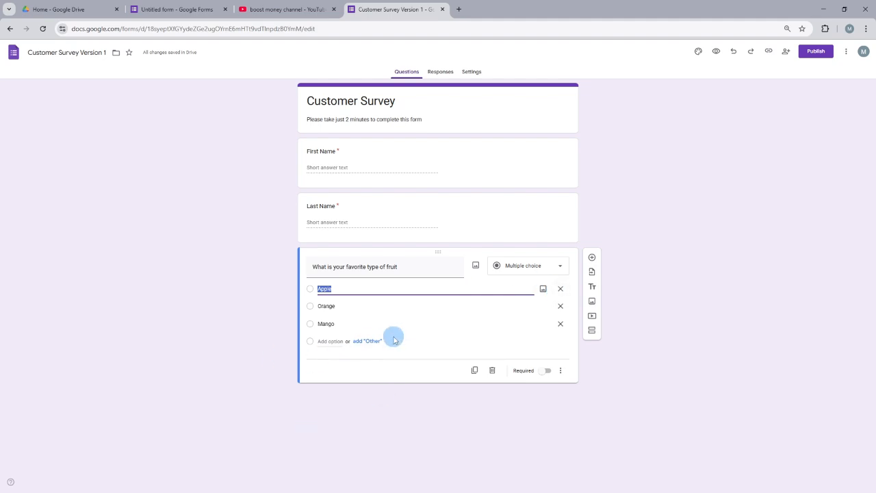
click(373, 343)
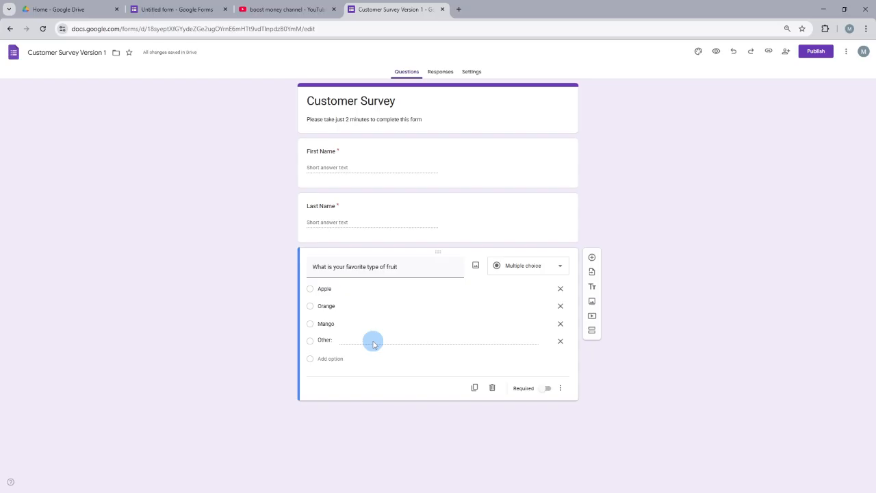
- Add a File upload question below the fruit question titled "Please upload your signed agreement"
click(592, 256)
click(560, 372)
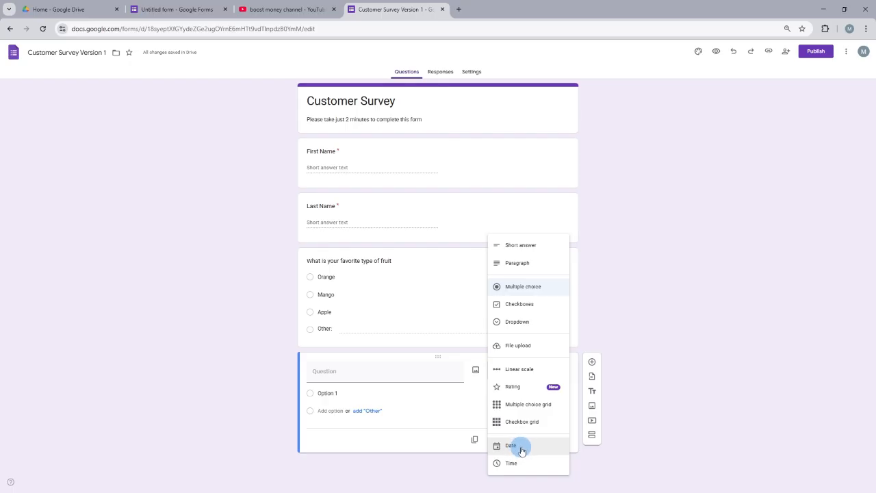
click(531, 348)
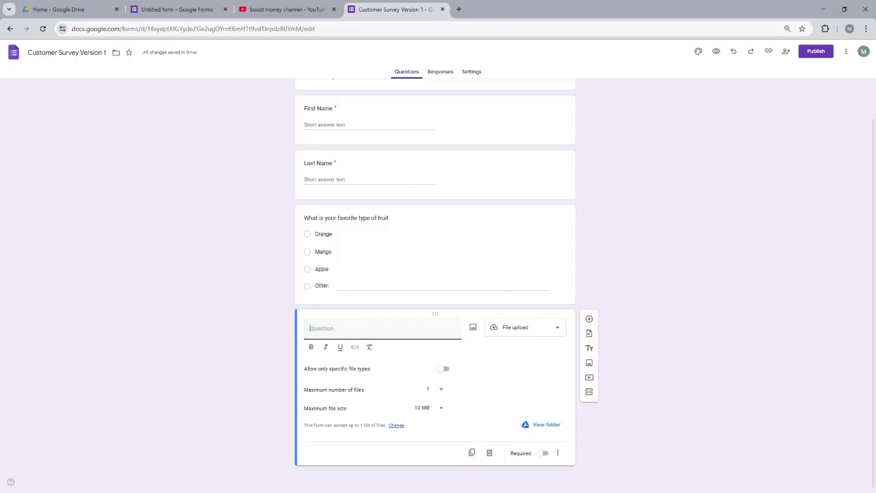
click(329, 328)
text(Please upload your signed agreement)
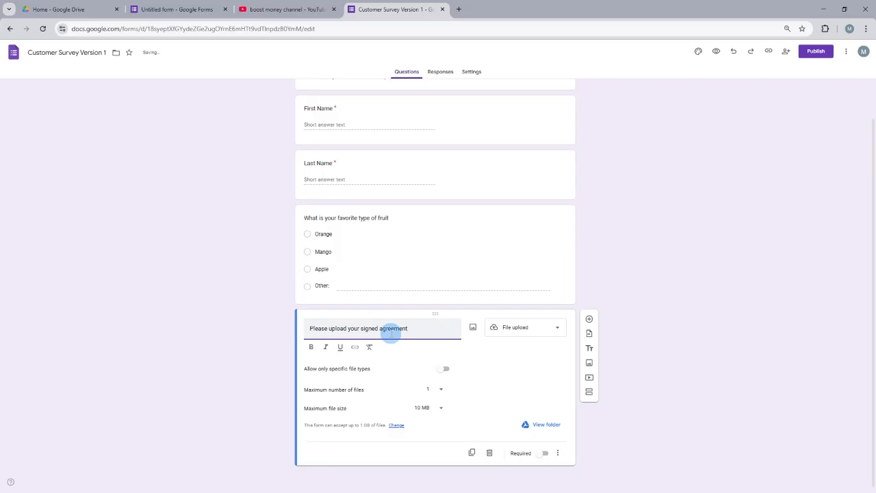
click(308, 378)
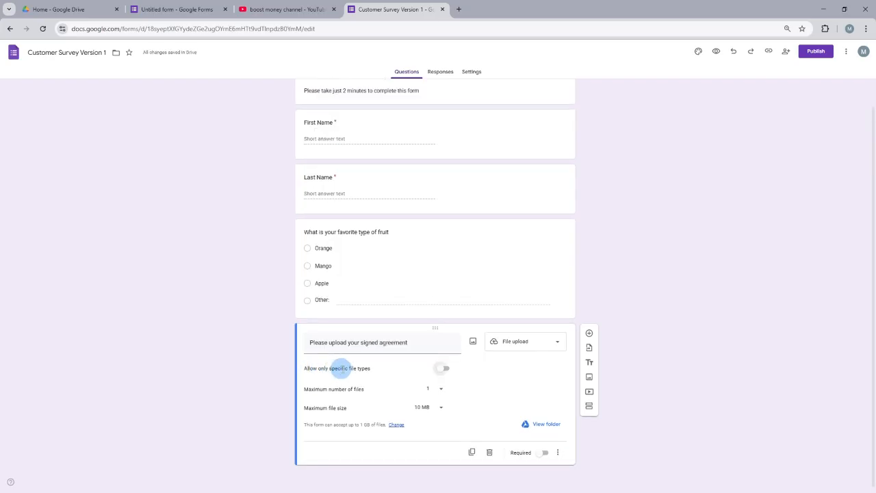
- Restrict the signed agreement upload to specific file types, allowing only PDF and Image
click(440, 372)
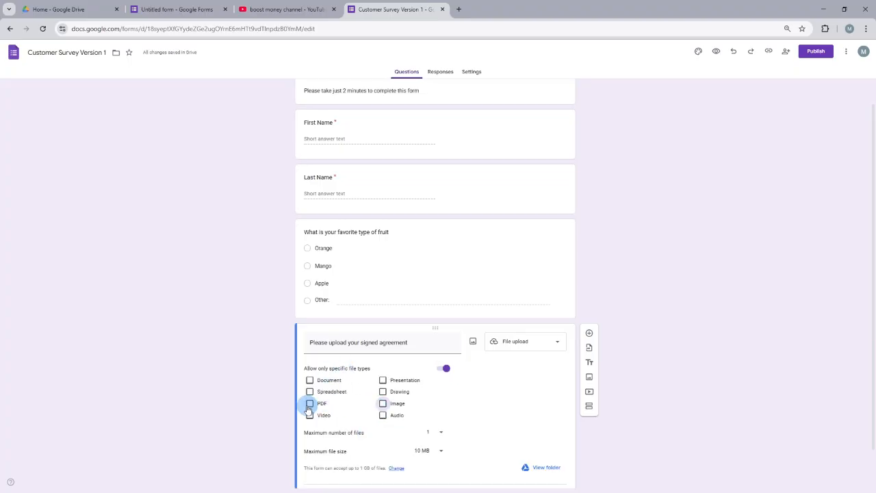
click(310, 404)
click(382, 404)
- Review the upload question's choices for maximum number of files, keeping 1, and for maximum file size
scroll(382, 404, down, 1)
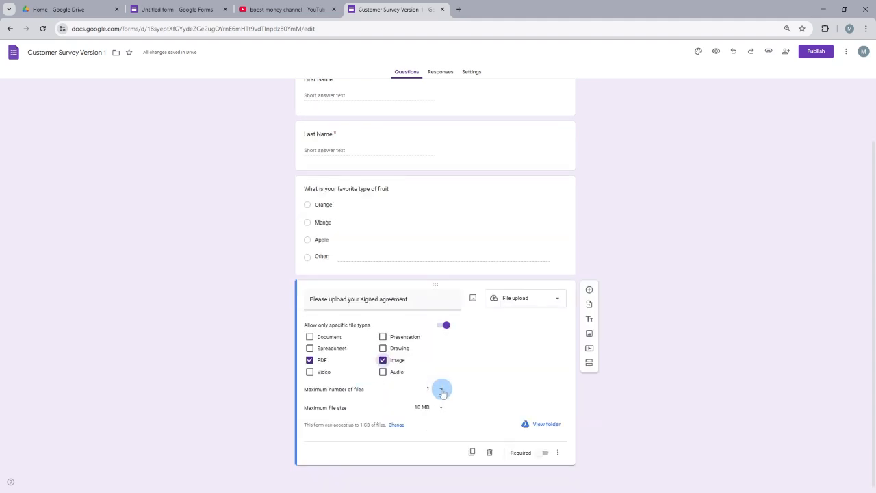
click(442, 391)
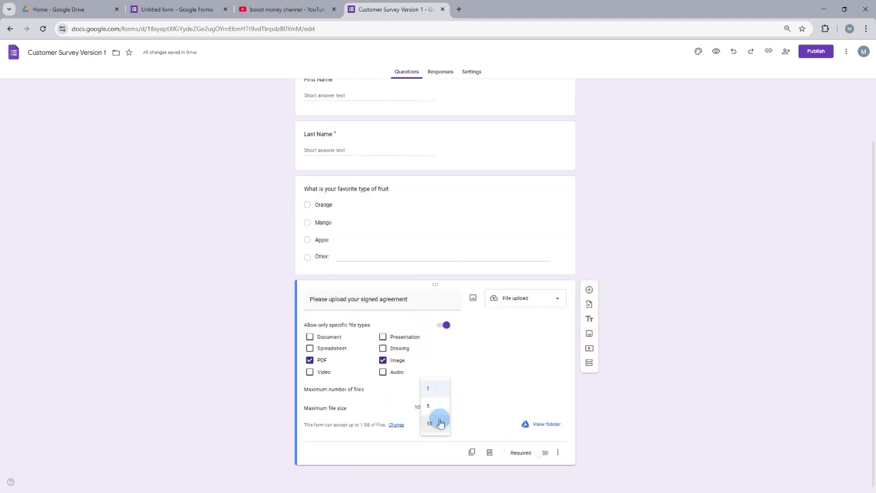
click(431, 388)
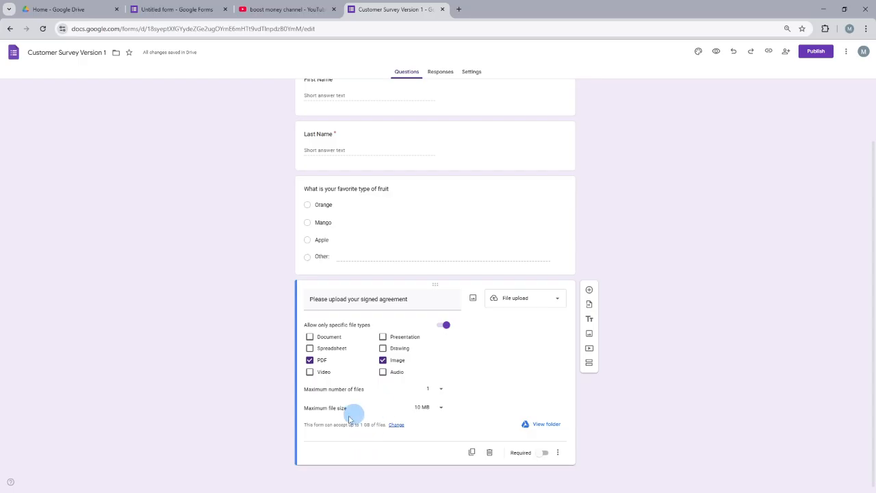
click(439, 408)
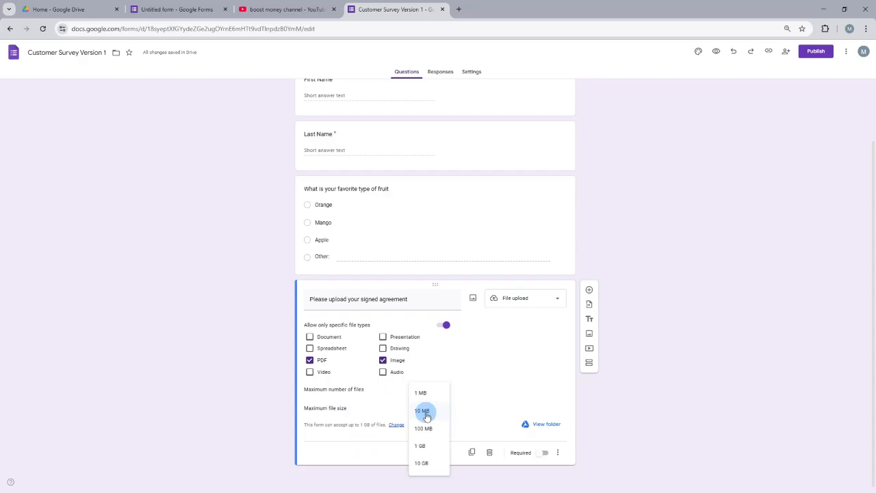
click(439, 424)
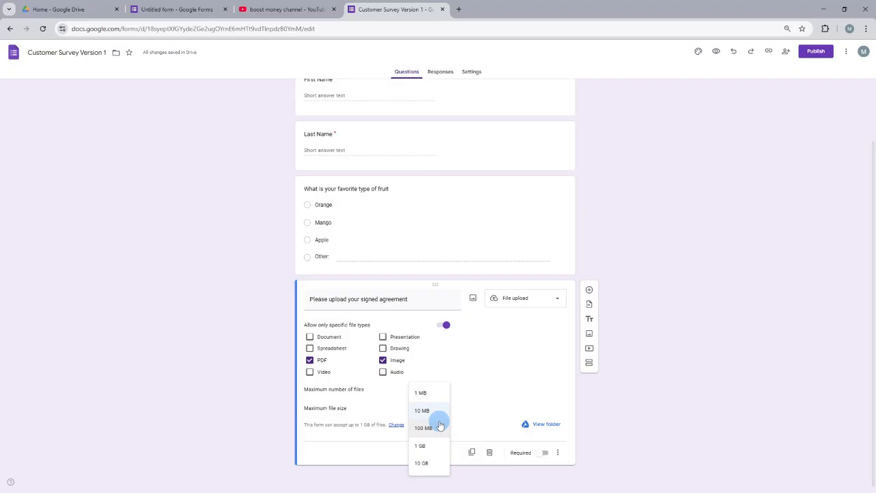
click(426, 447)
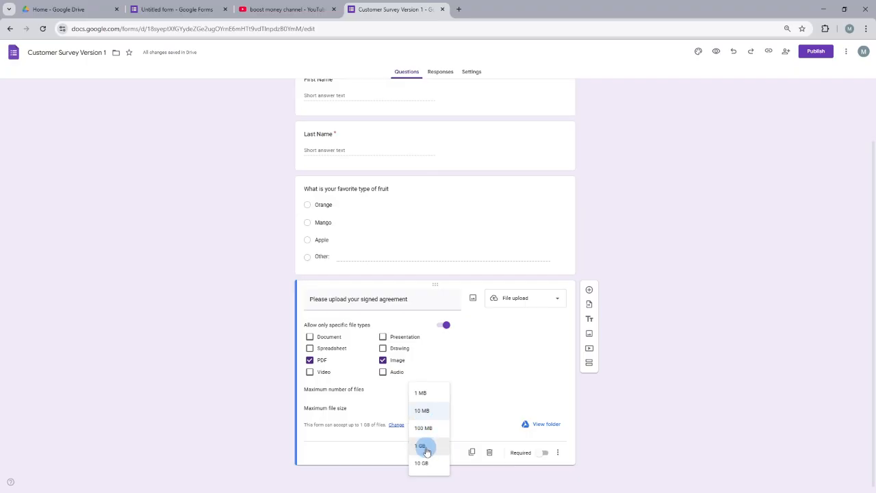
click(590, 290)
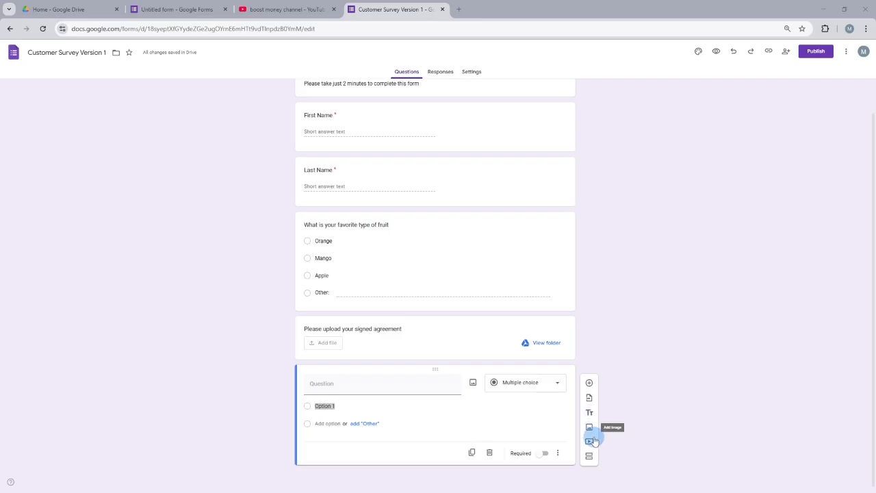
click(591, 441)
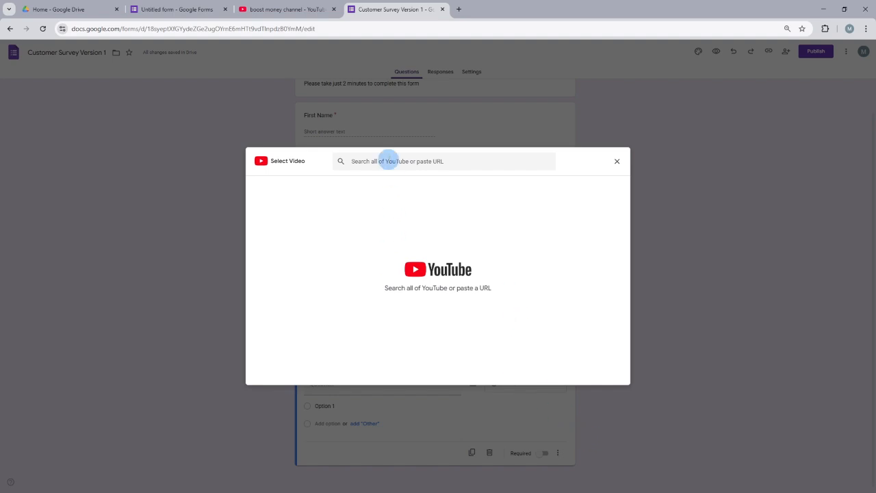
click(386, 161)
text(https://www.youtube.com/@boostmoneychannel)
key(Return)
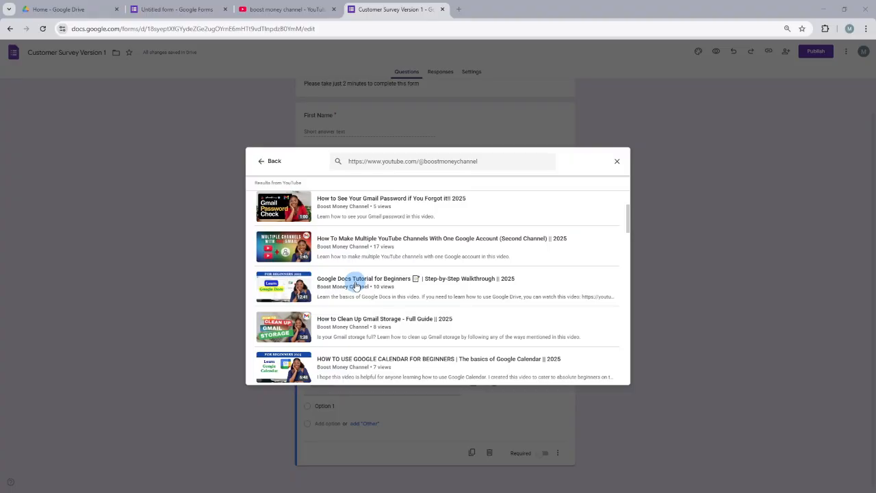
click(357, 285)
click(609, 375)
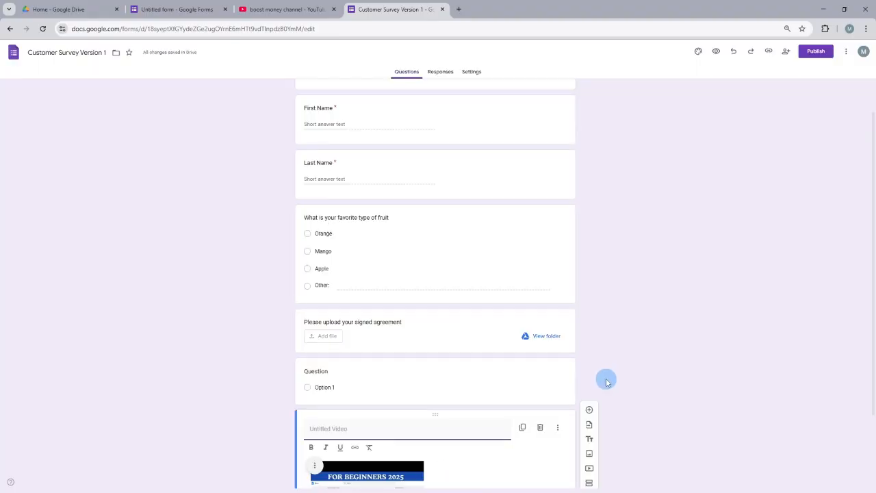
- Title the inserted video "Watch this video"
click(342, 429)
text(Watch this video)
scroll(361, 425, down, 1)
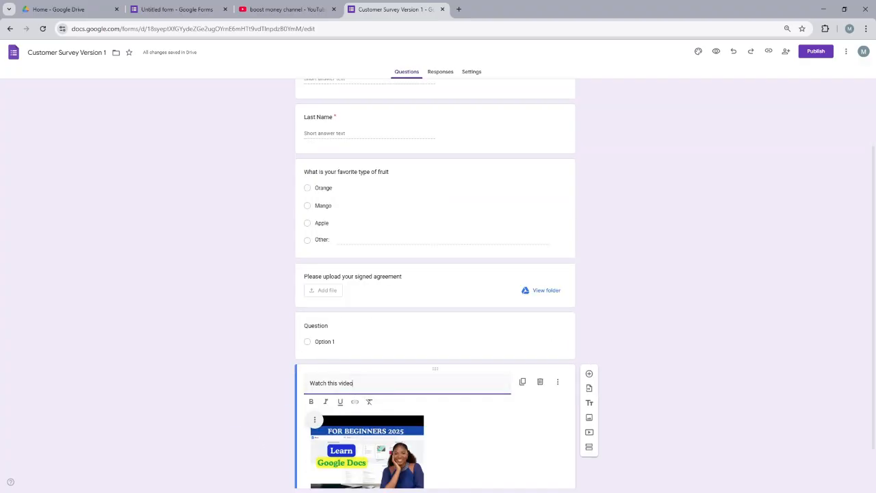
scroll(600, 469, down, 1)
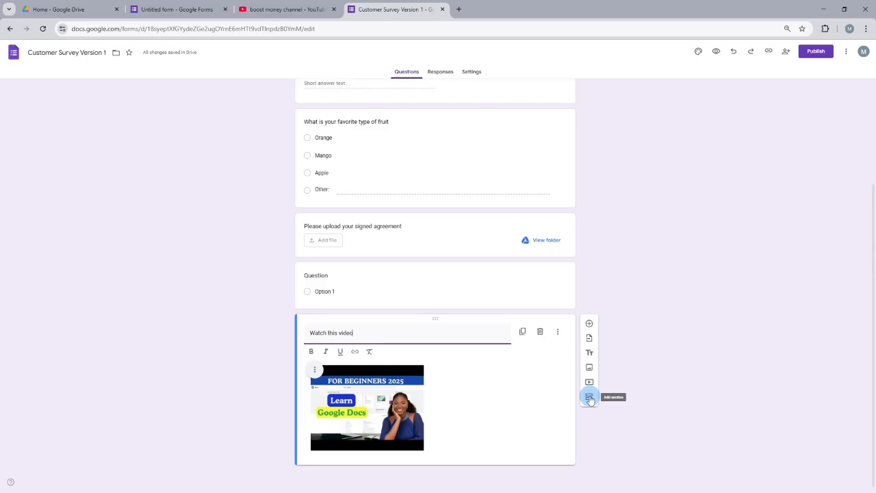
- Add a new section directly after the Last Name question
scroll(564, 354, up, 3)
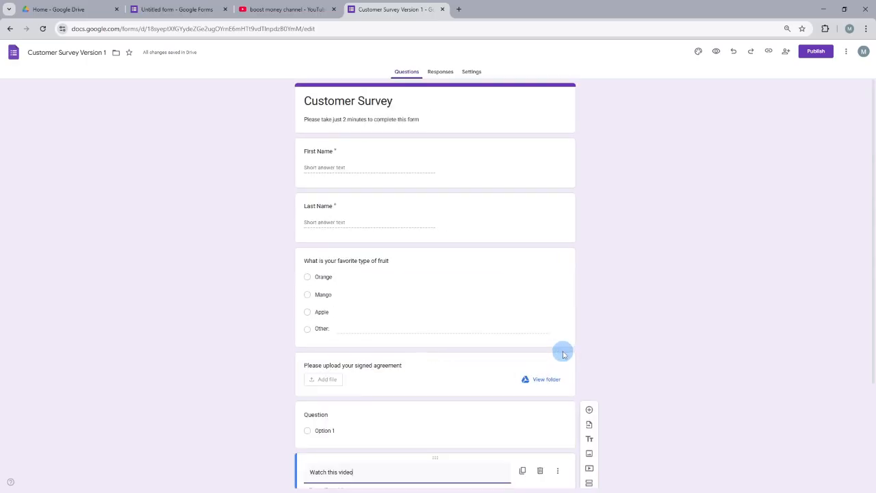
scroll(563, 354, down, 3)
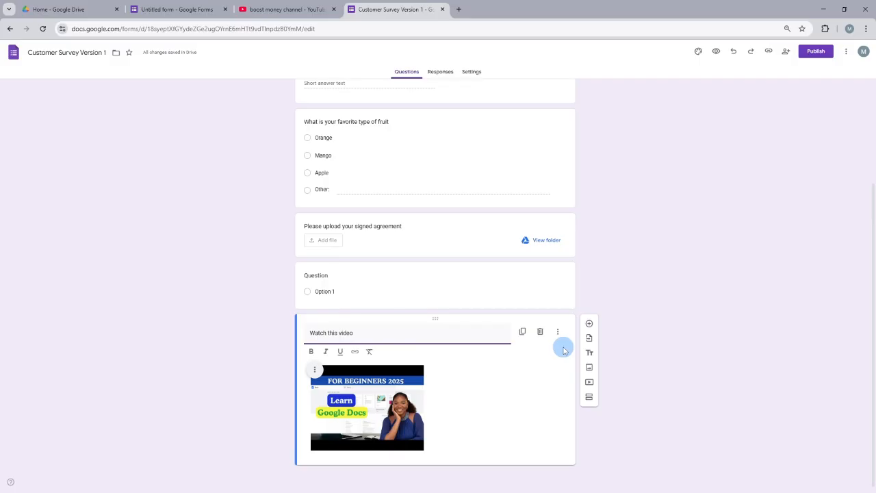
scroll(374, 149, up, 3)
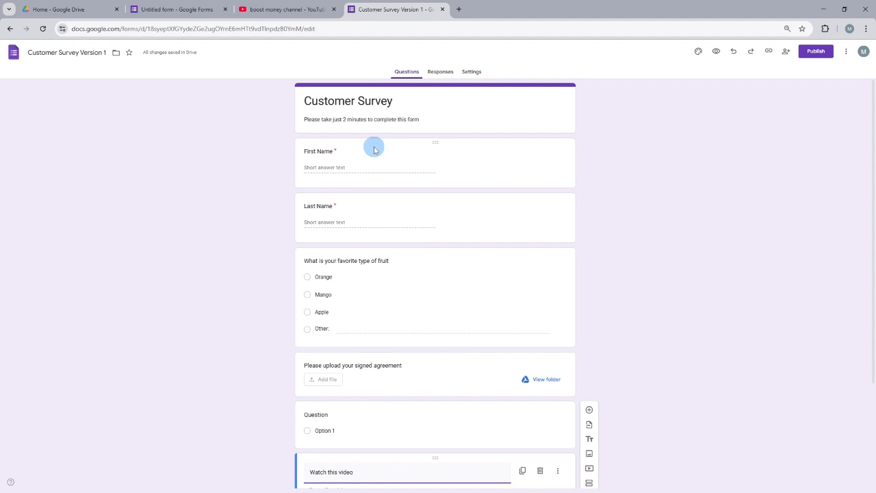
click(486, 233)
click(589, 276)
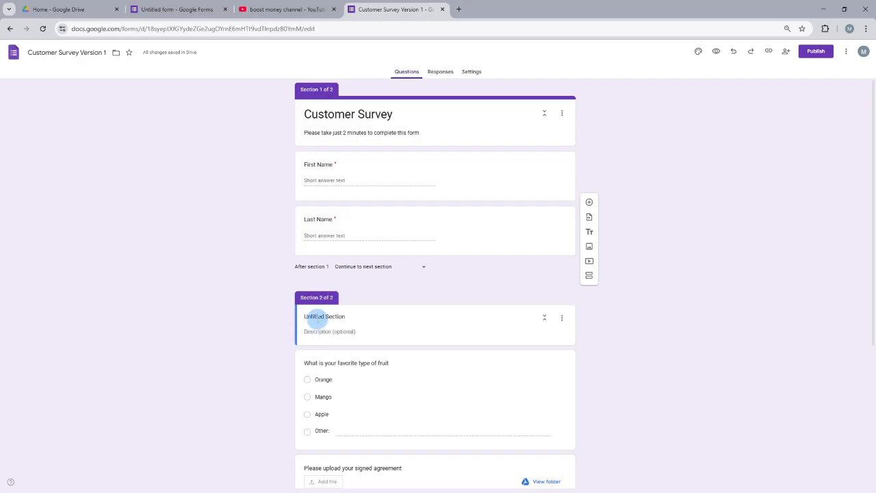
- Examine the new section's title, the questions it contains and the actions available for it
click(314, 316)
scroll(313, 322, down, 2)
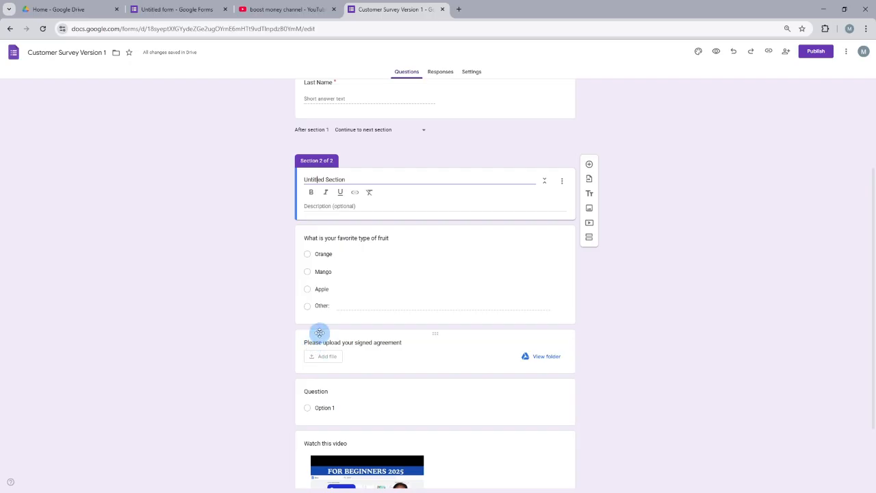
click(319, 333)
scroll(319, 333, up, 2)
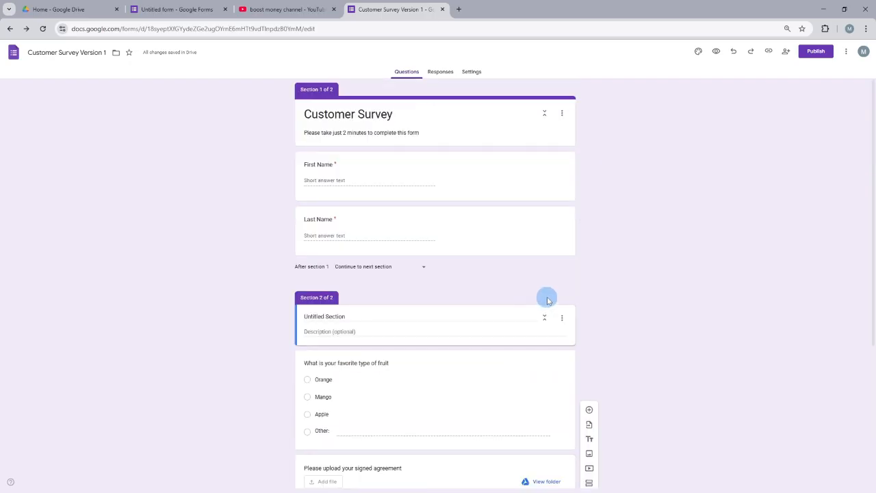
click(563, 318)
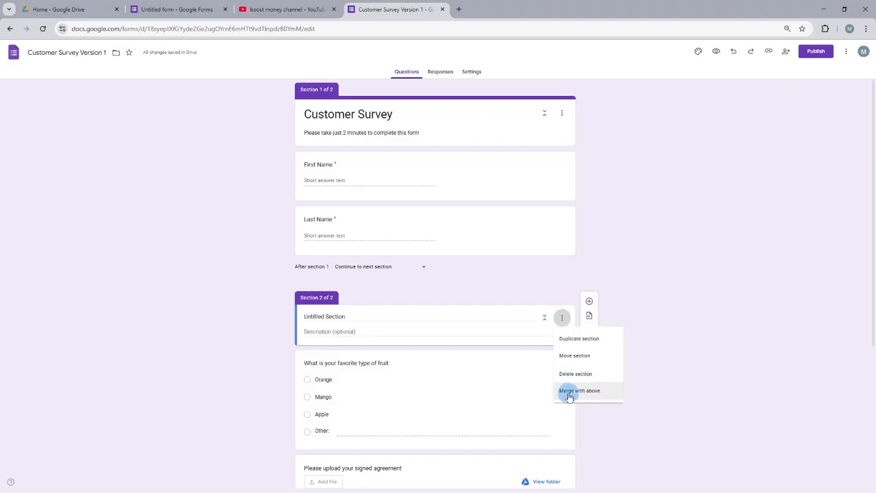
click(550, 288)
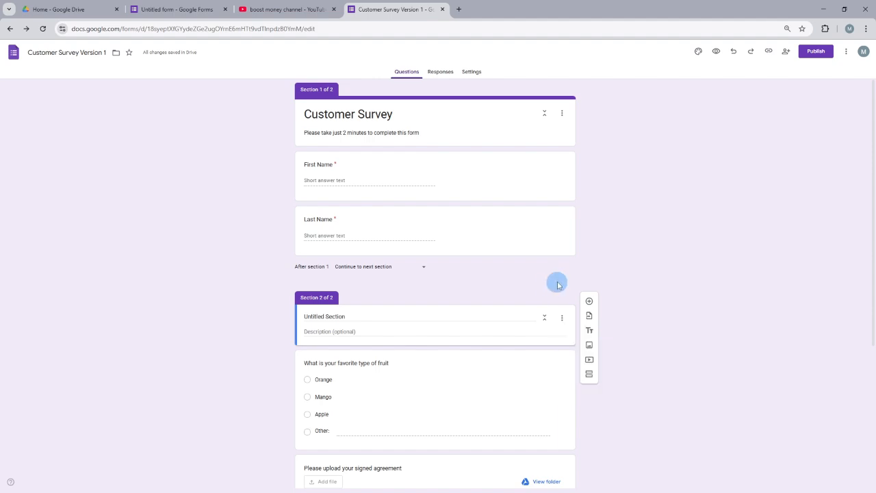
- Change the header font in the form's theme to Impact
click(699, 53)
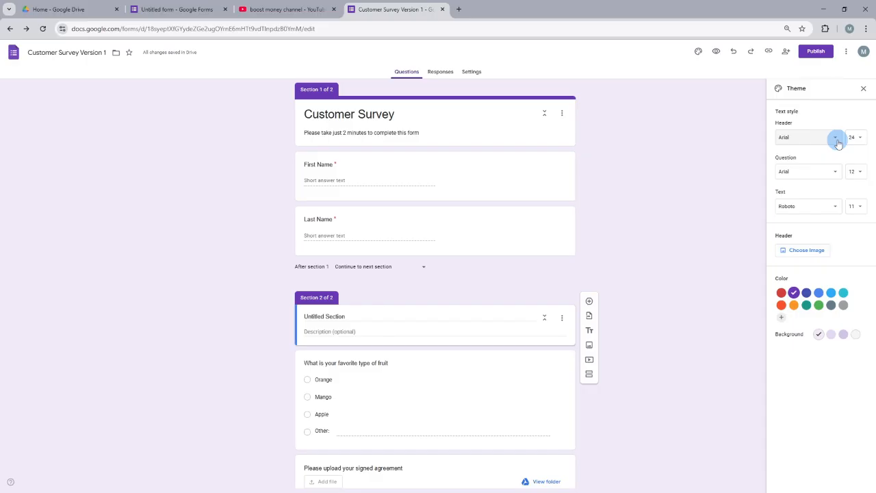
click(835, 138)
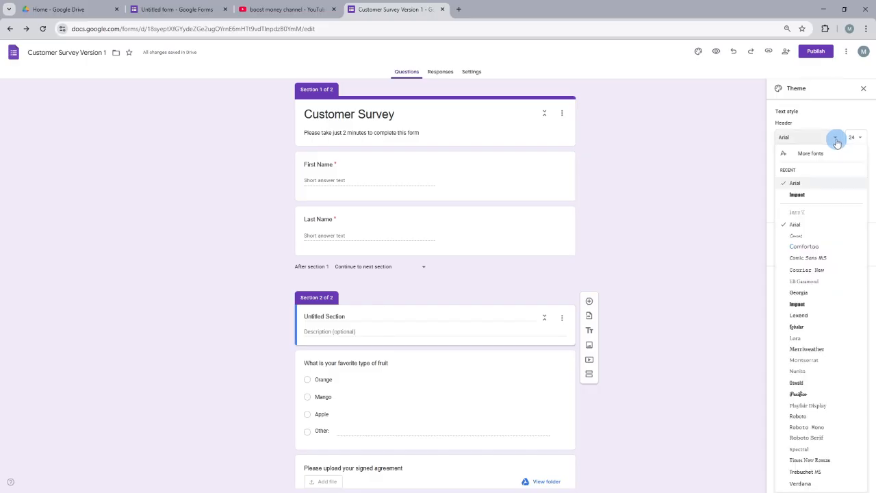
click(798, 195)
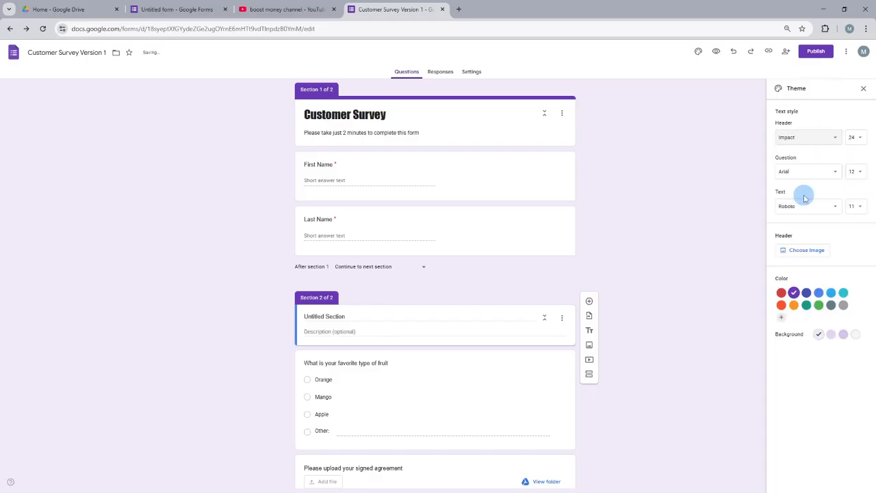
- Change the question font in the form's theme to Lexend Semi Bold
click(835, 172)
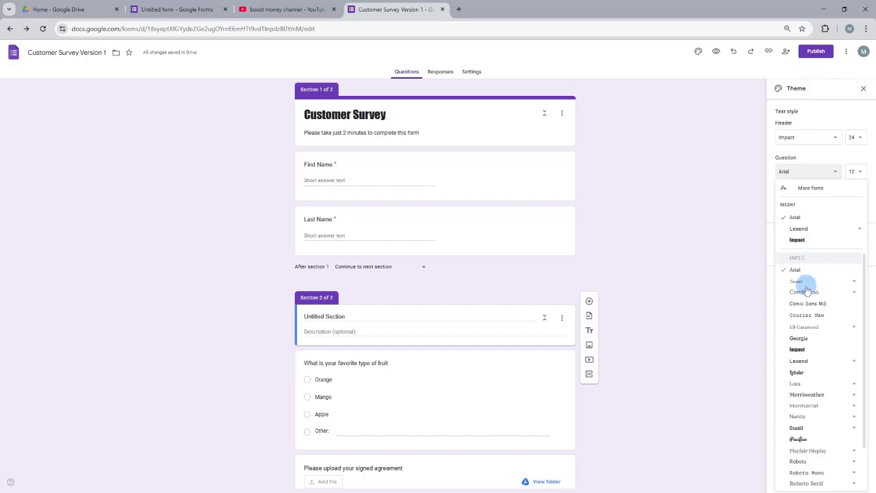
mouse_move(806, 365)
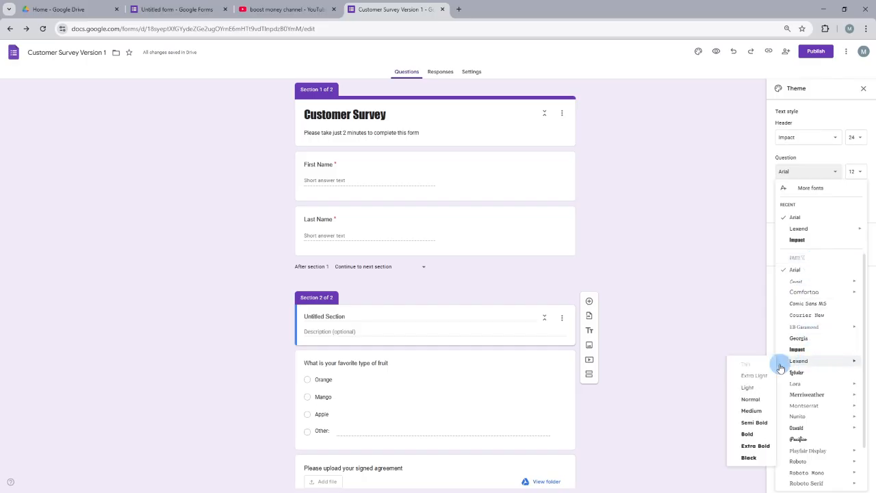
click(757, 423)
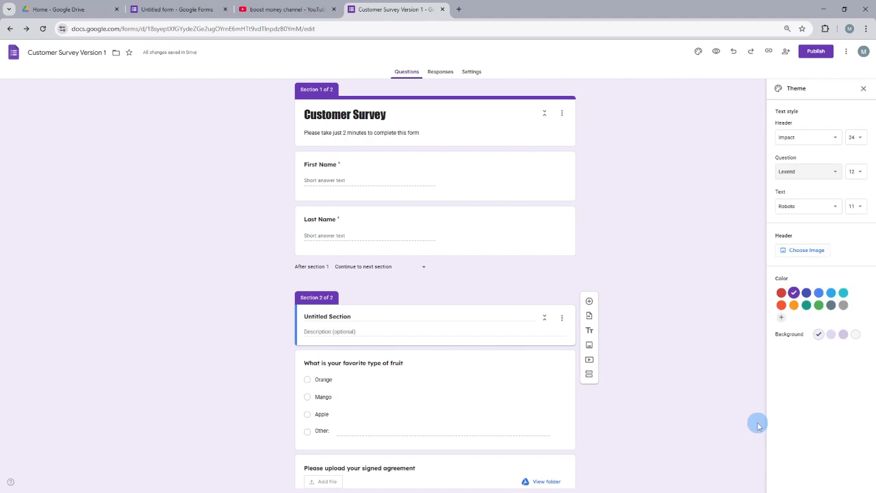
- Set the theme's body text size to 12, keeping Roboto as its font
click(836, 207)
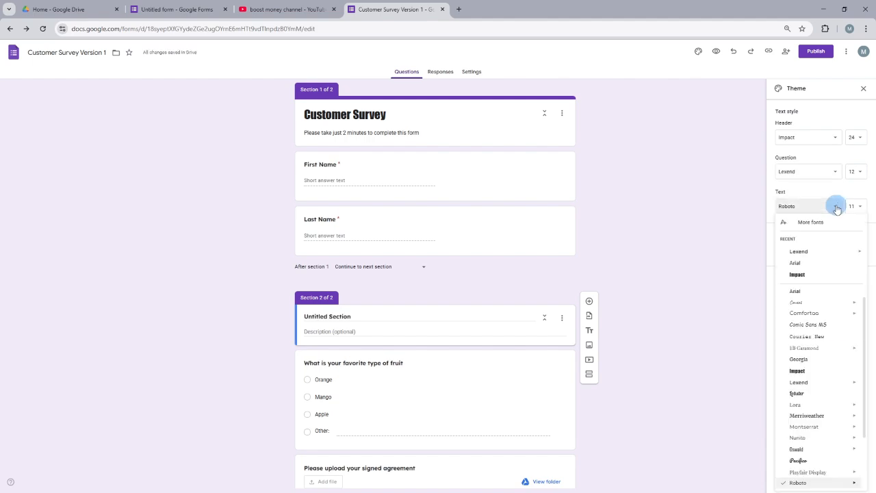
click(855, 207)
click(856, 206)
click(856, 254)
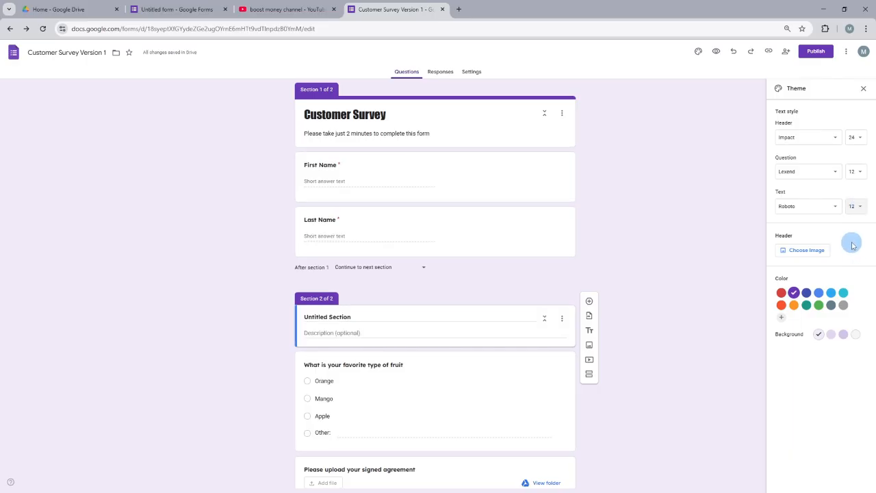
- Insert the purple spheres image from the Work and School themes as the form's header
click(799, 250)
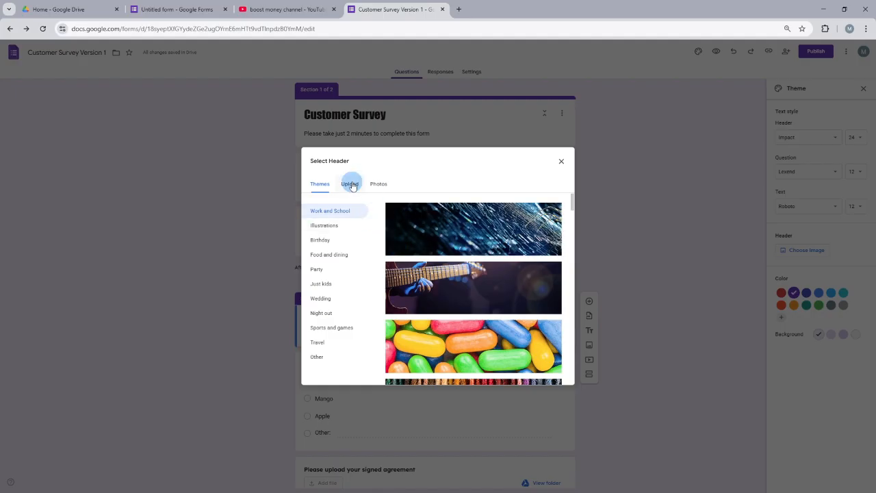
scroll(472, 291, down, 3)
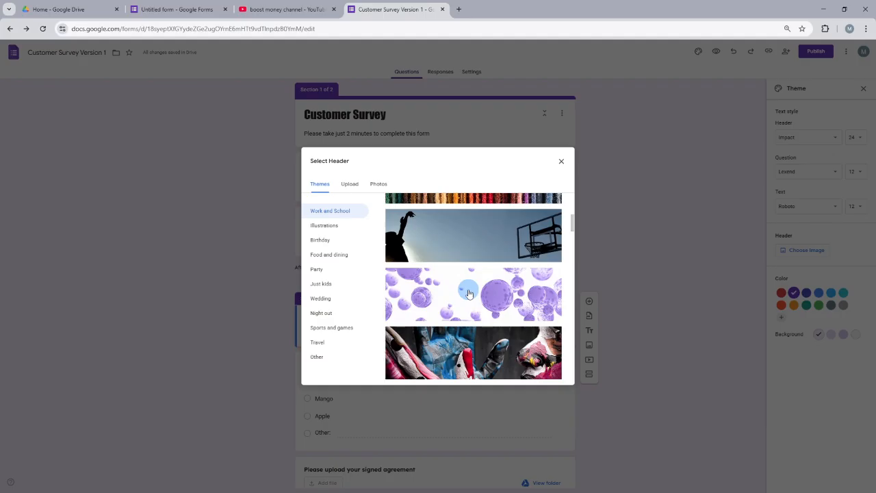
click(469, 293)
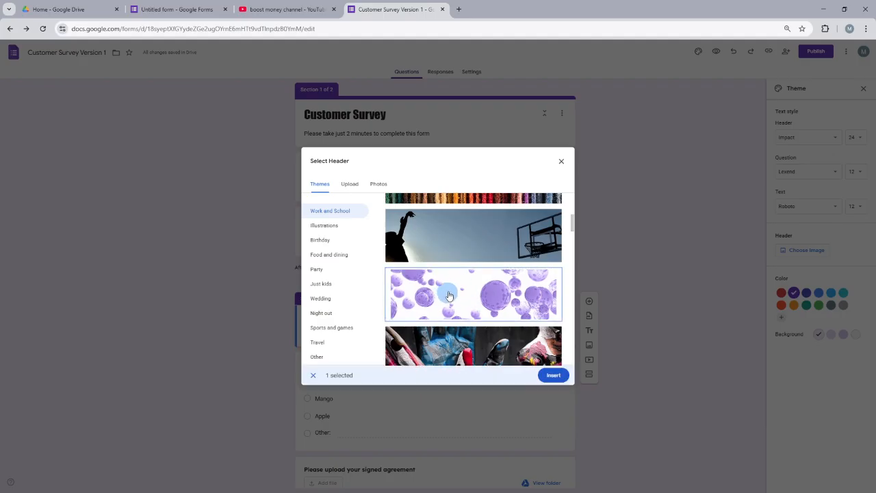
click(553, 376)
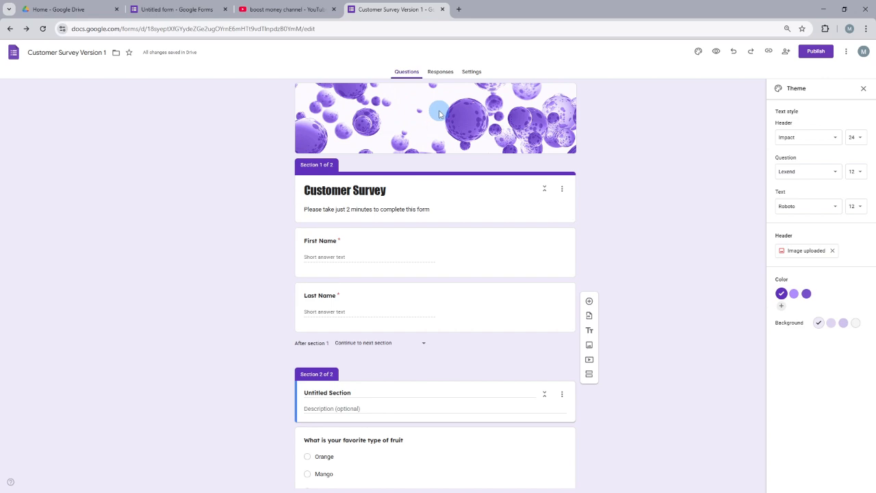
- Add a brighter custom purple as the theme color, and preview the form before returning to the editor
click(784, 305)
click(830, 299)
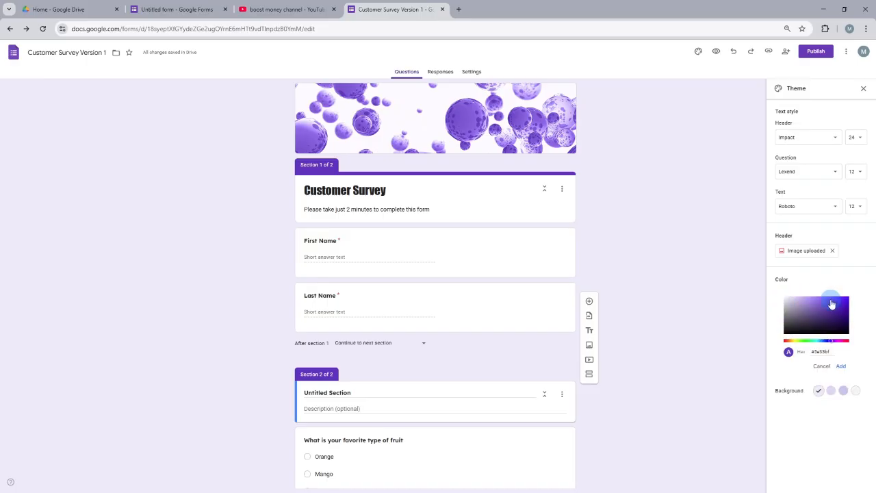
click(841, 365)
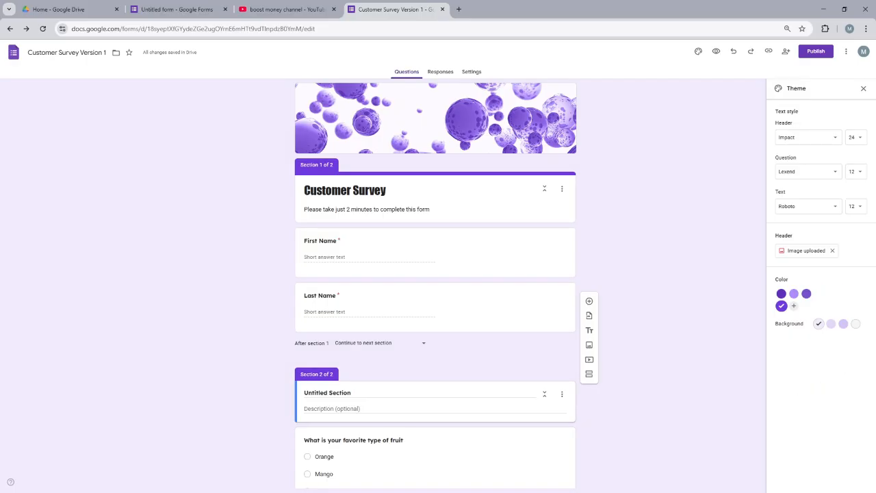
click(717, 52)
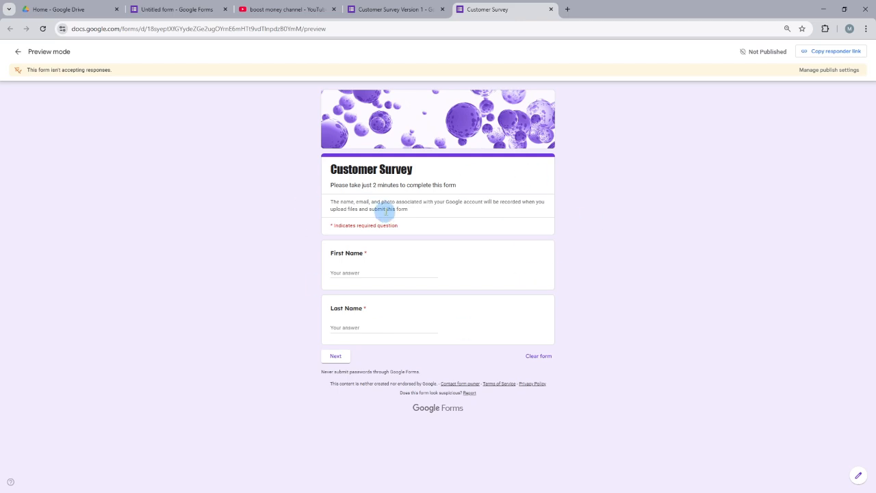
click(17, 54)
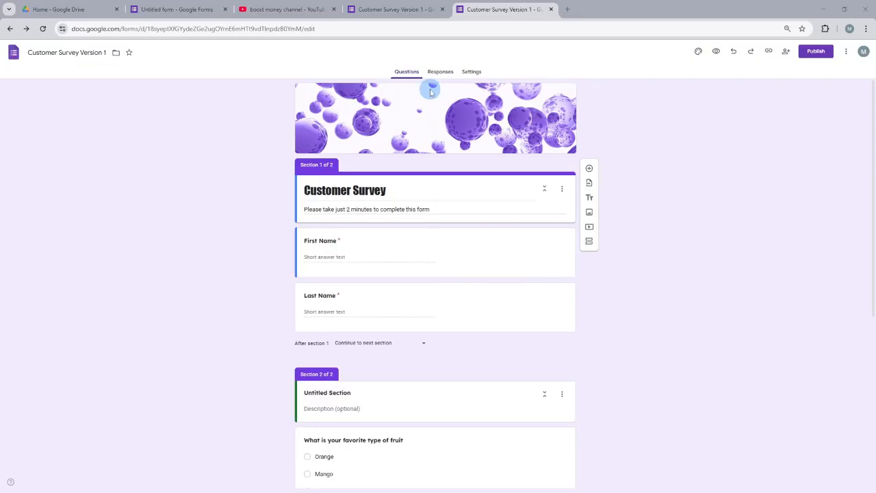
- Set email address collection to Responder input and choose when responders are sent a copy of their response
click(472, 74)
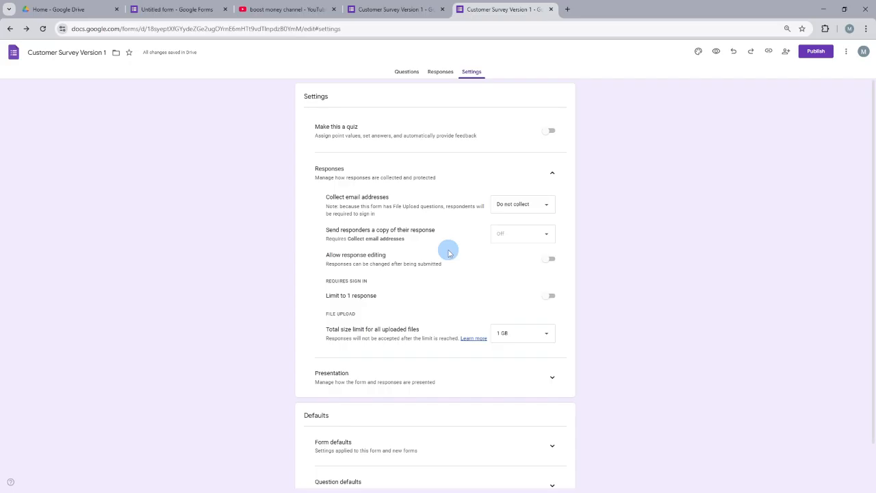
click(544, 206)
click(499, 233)
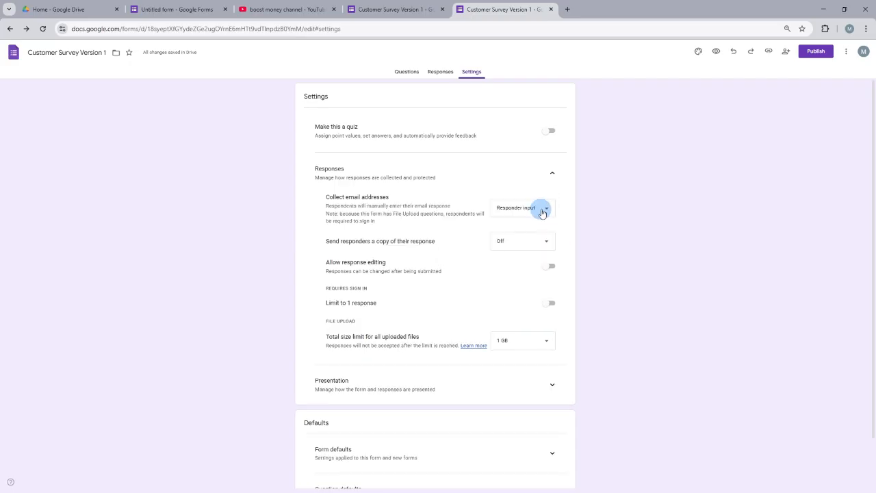
click(538, 208)
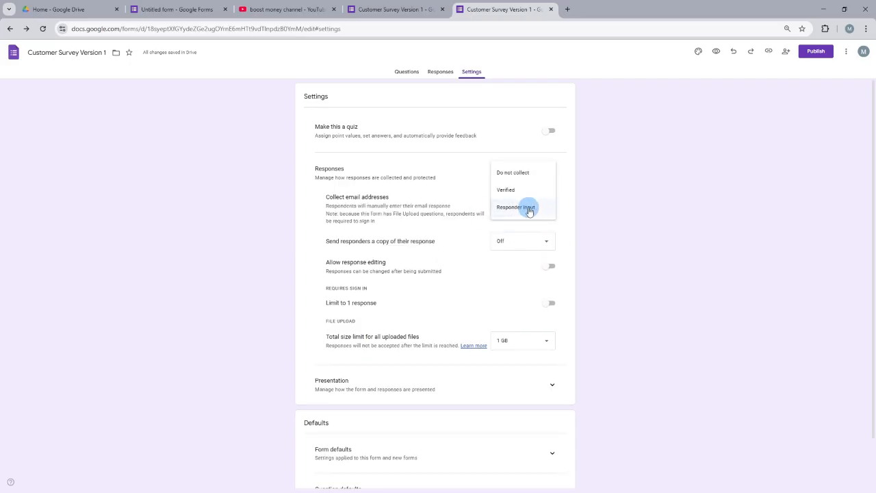
click(529, 209)
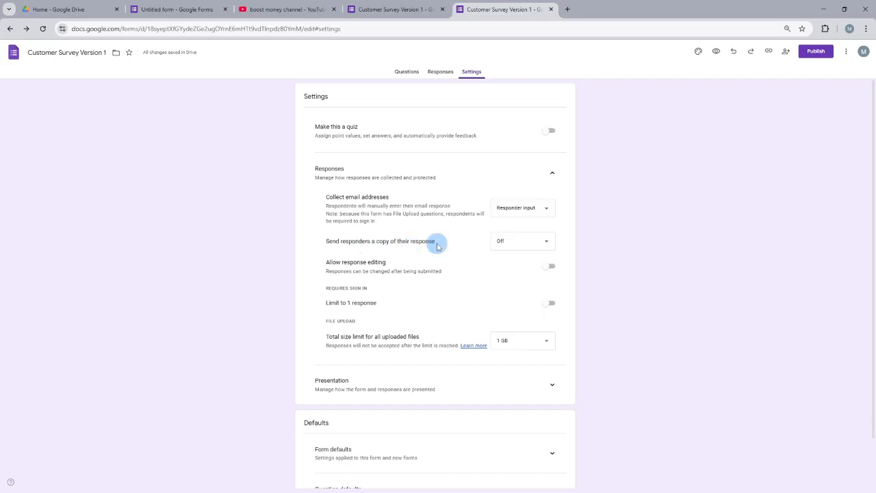
click(545, 242)
click(524, 277)
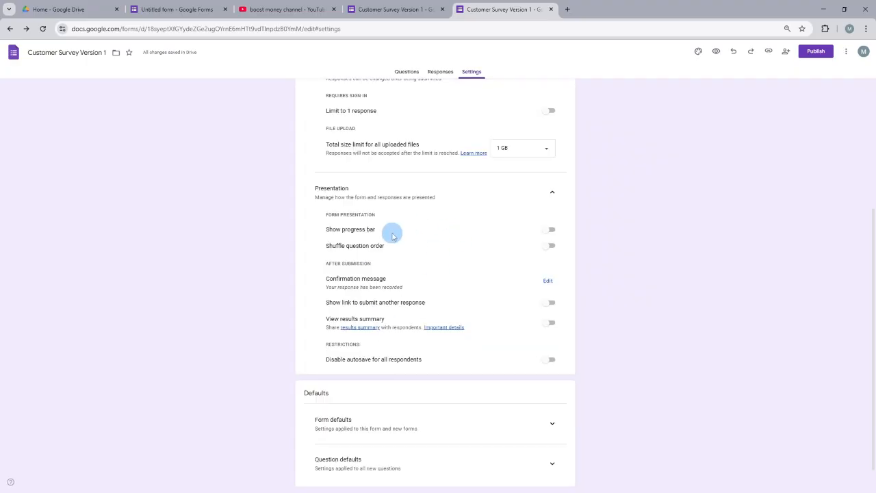
- Enter "Thank you" as the confirmation message and enable the link to submit another response
click(547, 282)
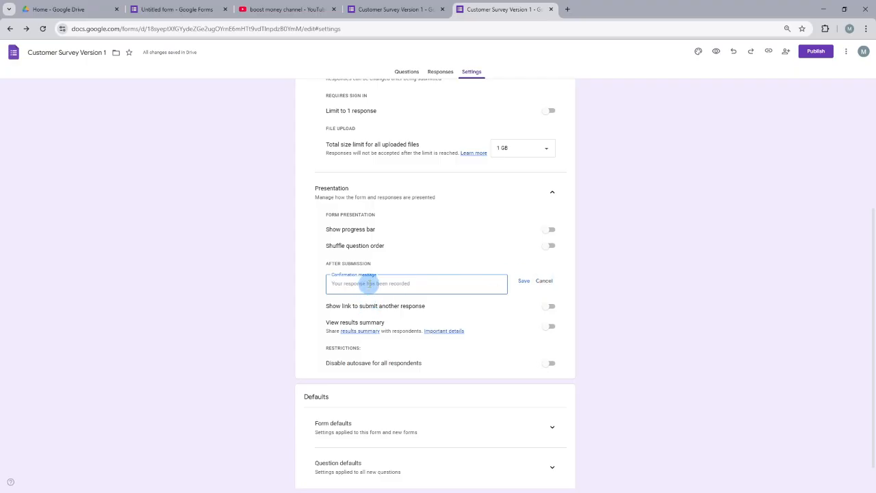
text(Thank you)
click(550, 307)
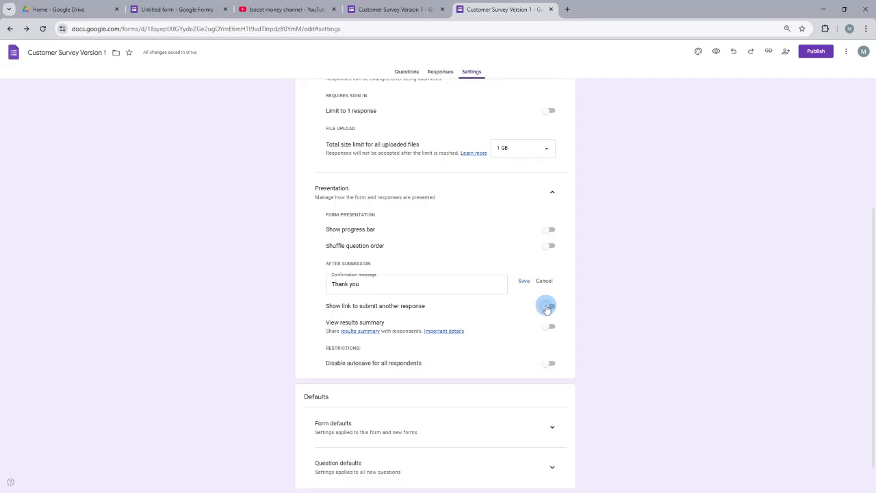
click(547, 308)
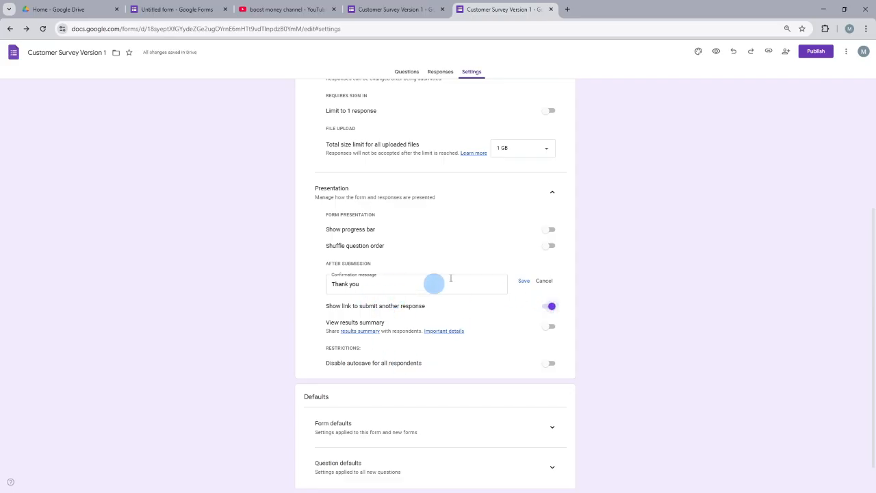
- Examine the form defaults and question defaults in the form's settings
scroll(459, 325, down, 1)
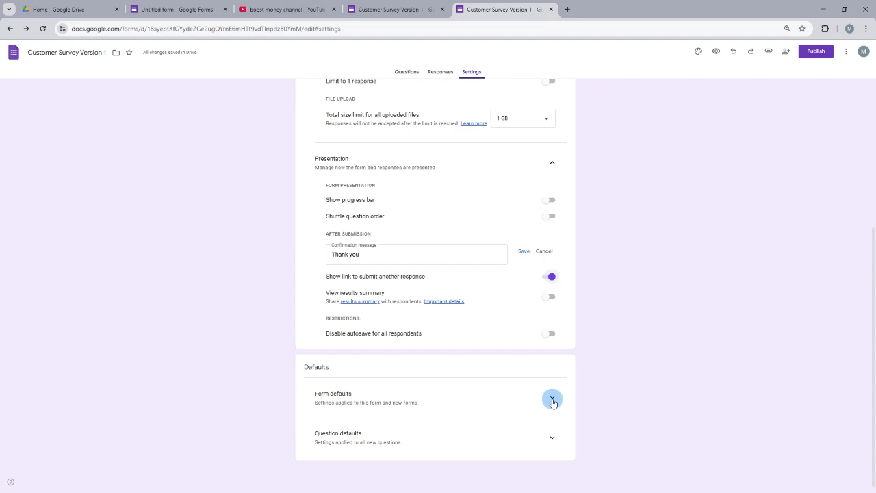
click(553, 401)
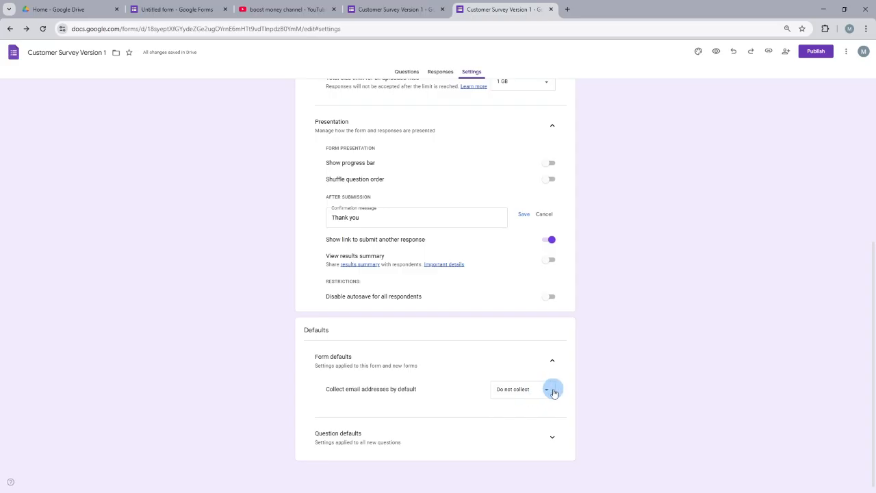
click(551, 439)
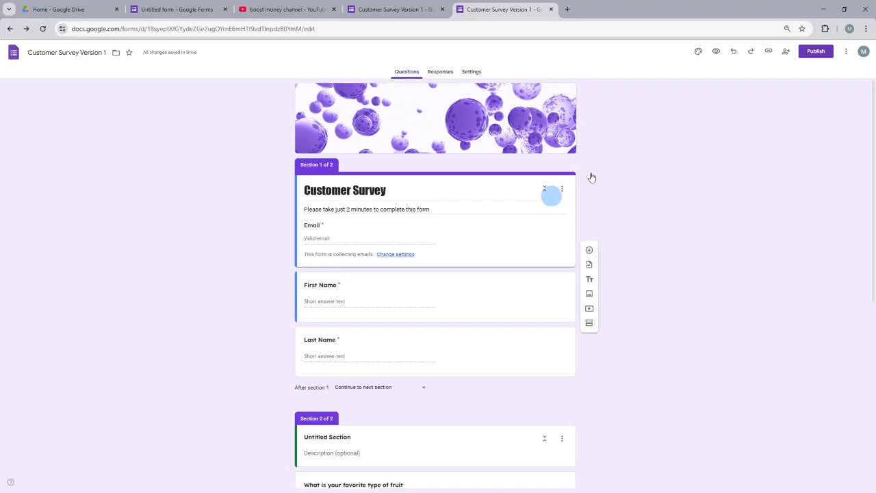
- Review who can access the form and publish it for anyone with the link
click(816, 52)
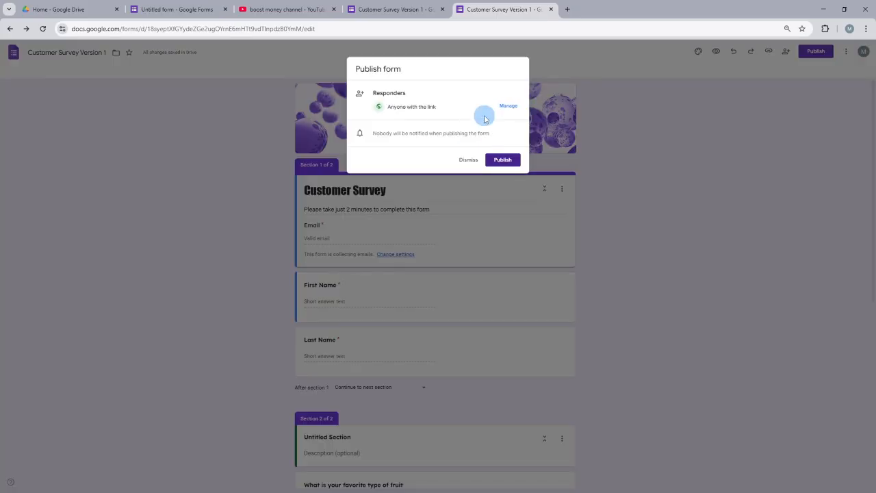
click(511, 105)
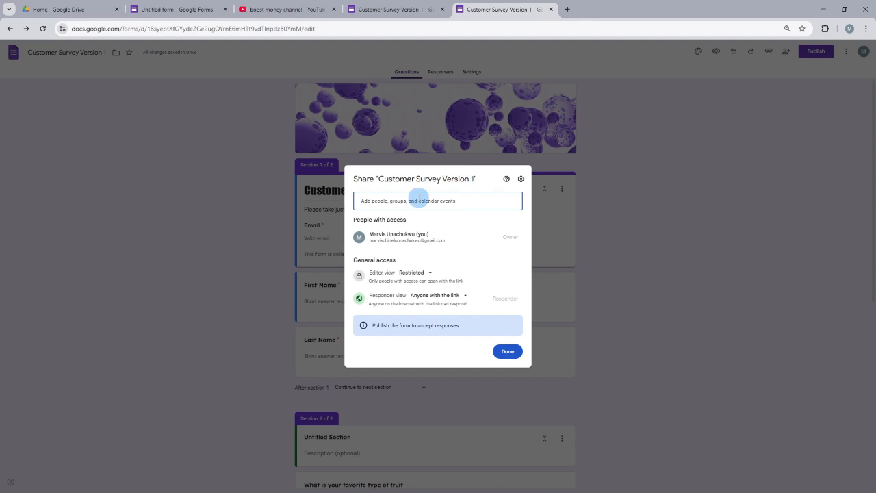
key(Escape)
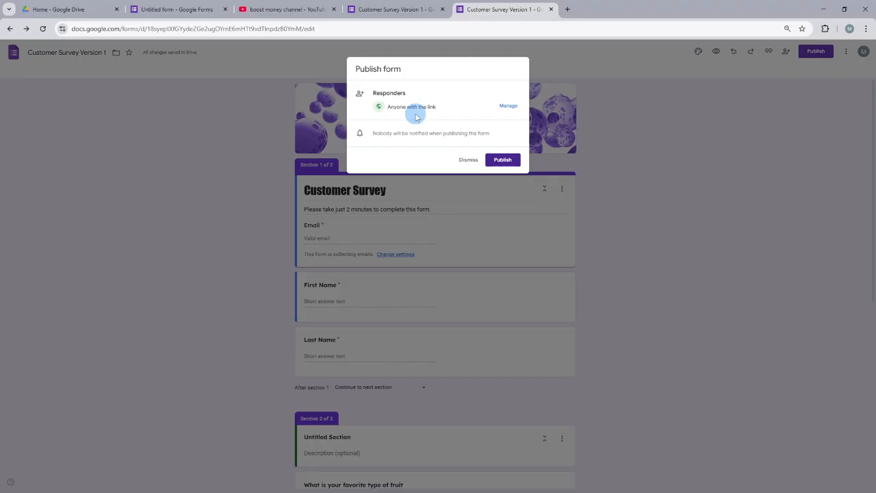
click(508, 105)
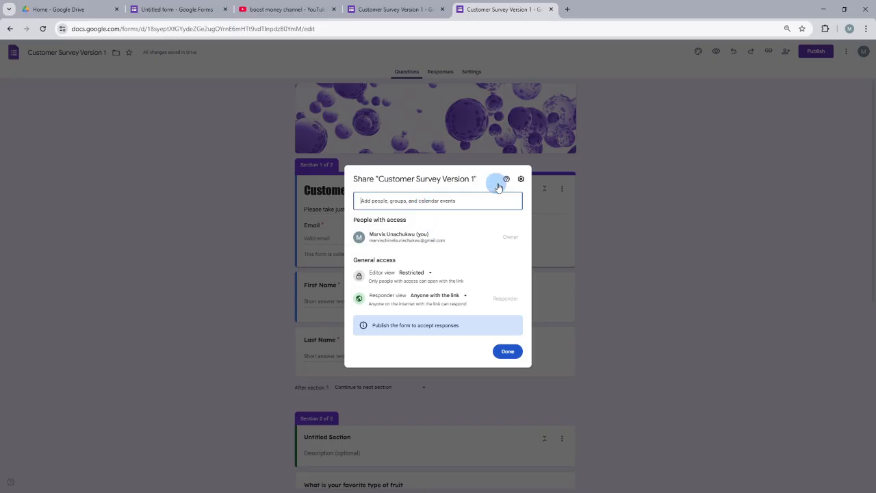
click(512, 147)
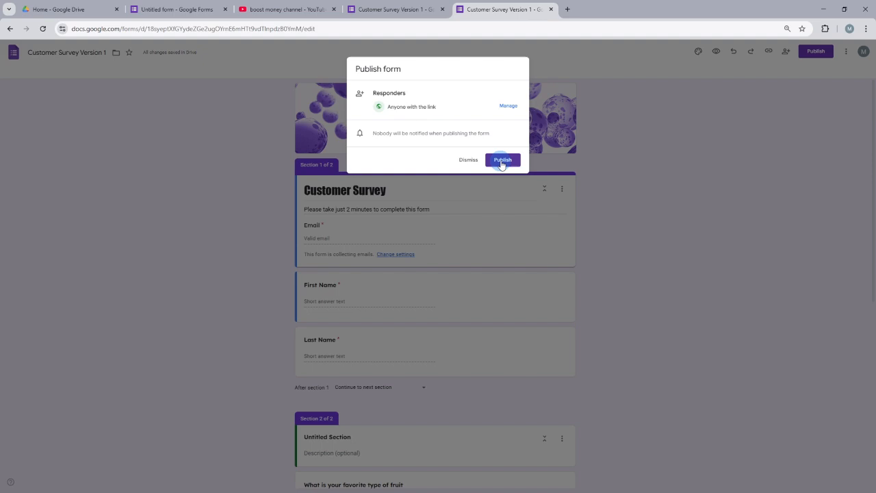
click(502, 161)
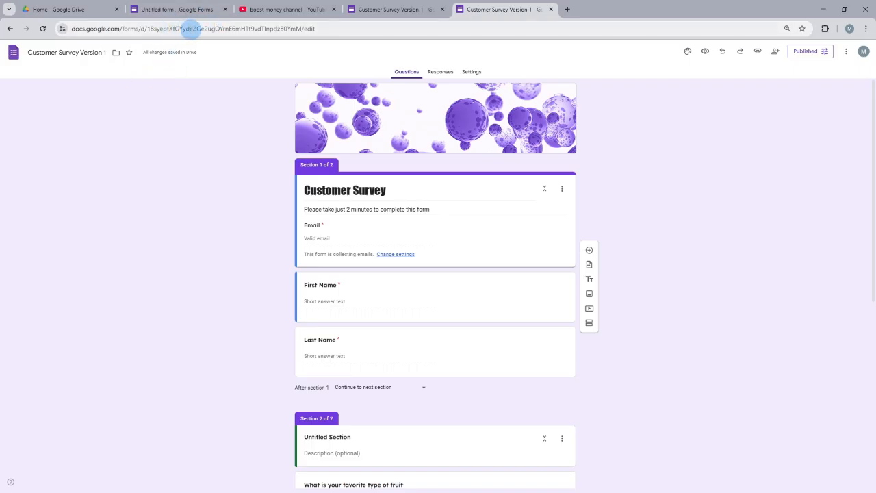
- Copy the published form's responder link as a shortened URL
click(806, 51)
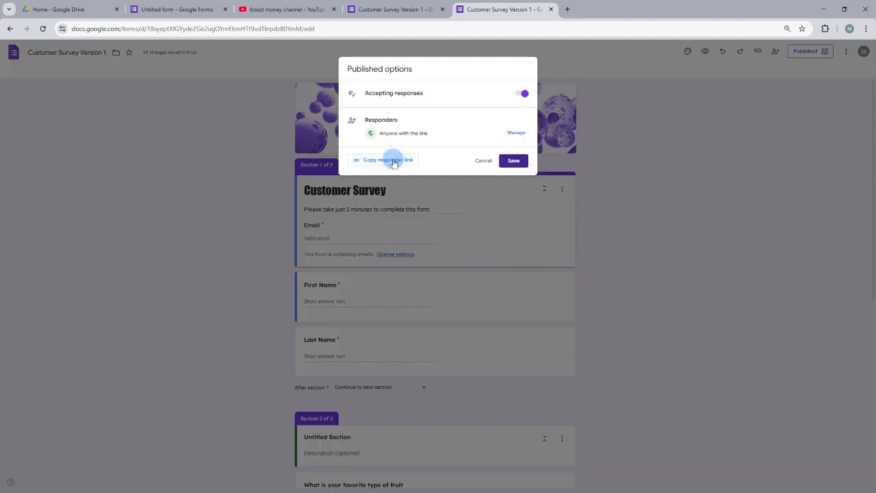
click(394, 161)
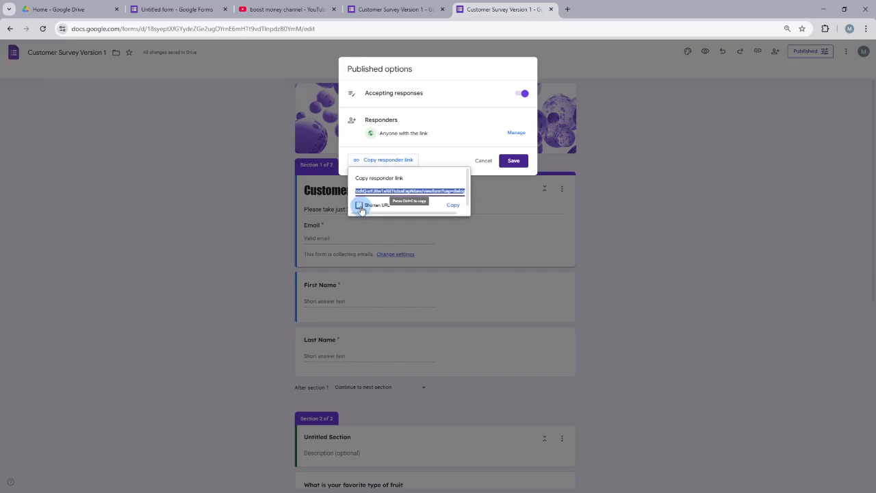
click(359, 206)
click(454, 207)
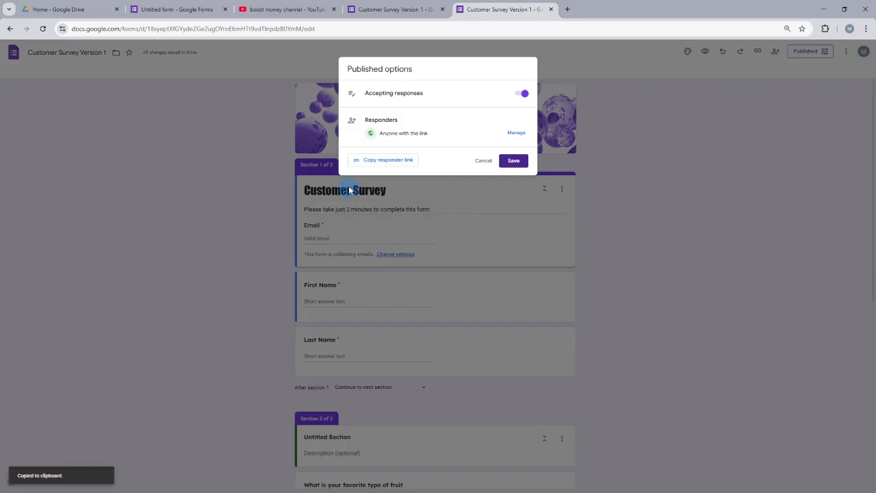
- Open the copied responder link in a new browser tab
click(570, 9)
right_click(388, 26)
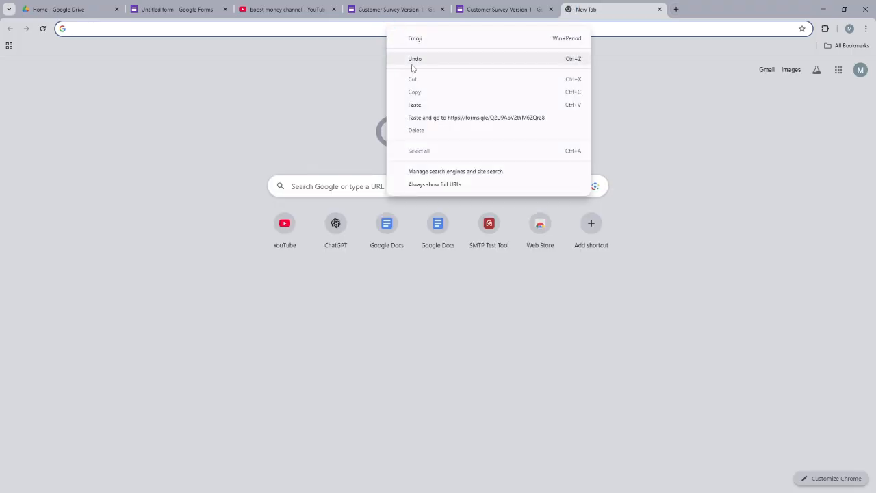
click(415, 105)
key(Return)
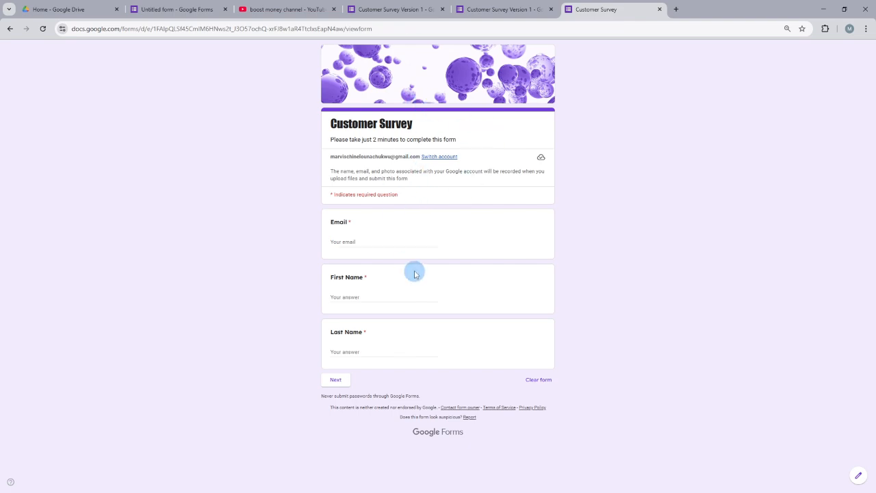
- Return to the Customer Survey Version 1 editor, turn off accepting responses in the published options and save the change
key(ctrl+shift+Tab)
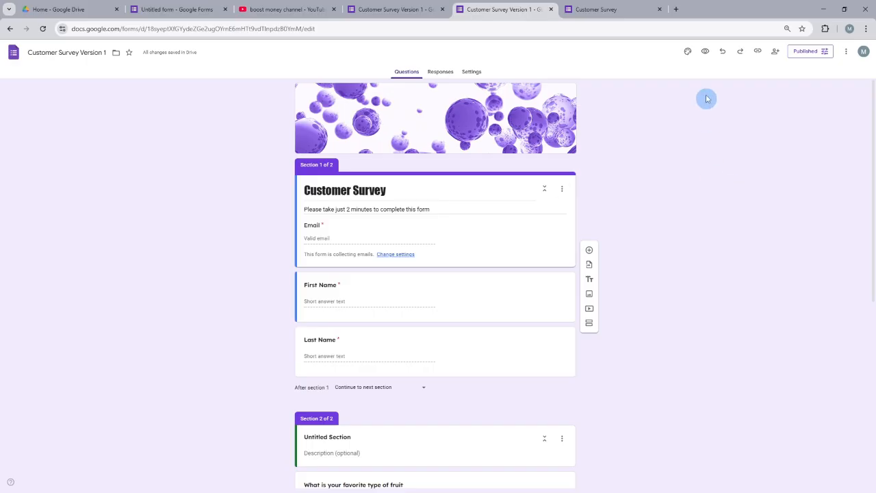
click(804, 52)
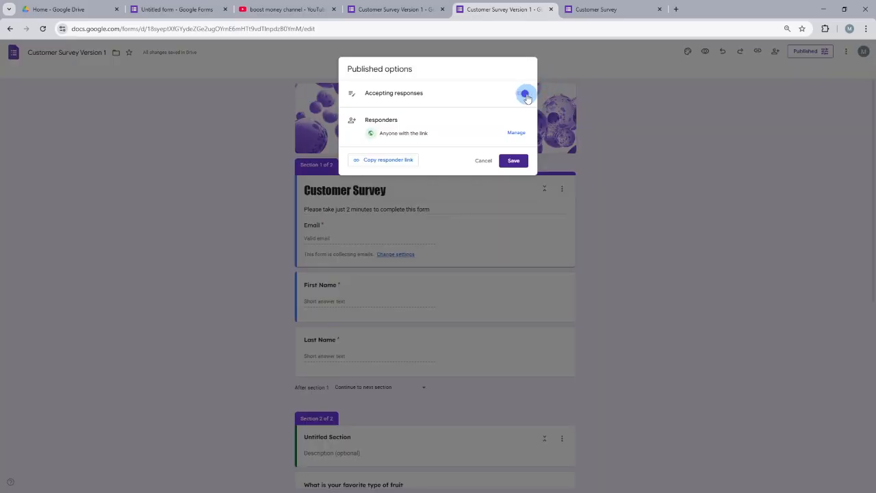
click(525, 94)
click(514, 191)
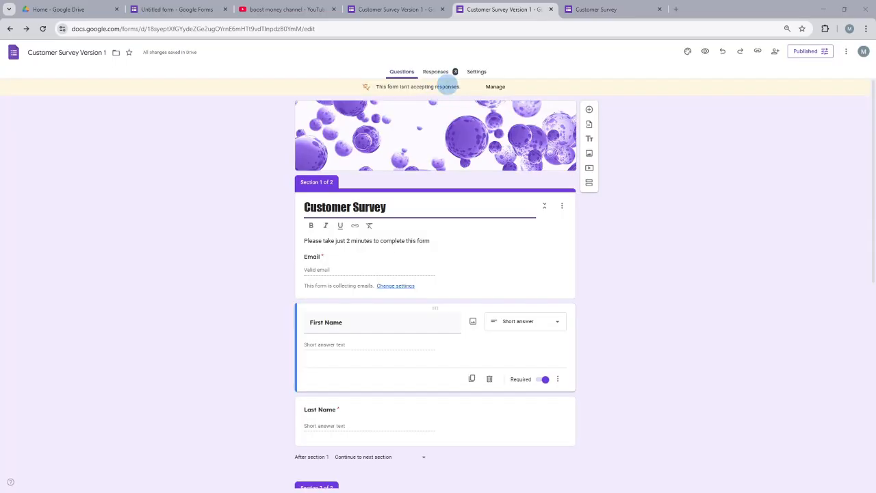
- Review the summary of the survey's collected responses, from the respondents' emails down to the section questions
click(437, 73)
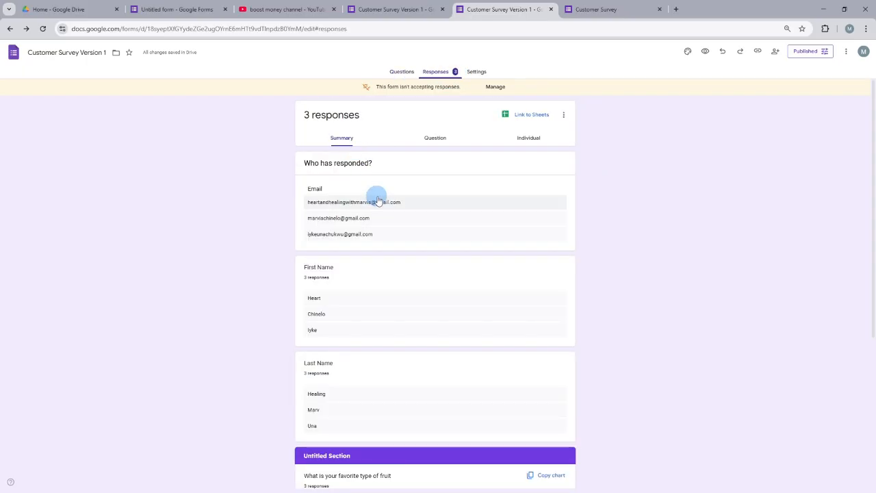
scroll(379, 200, down, 2)
scroll(377, 199, up, 2)
scroll(377, 199, down, 2)
scroll(378, 199, up, 2)
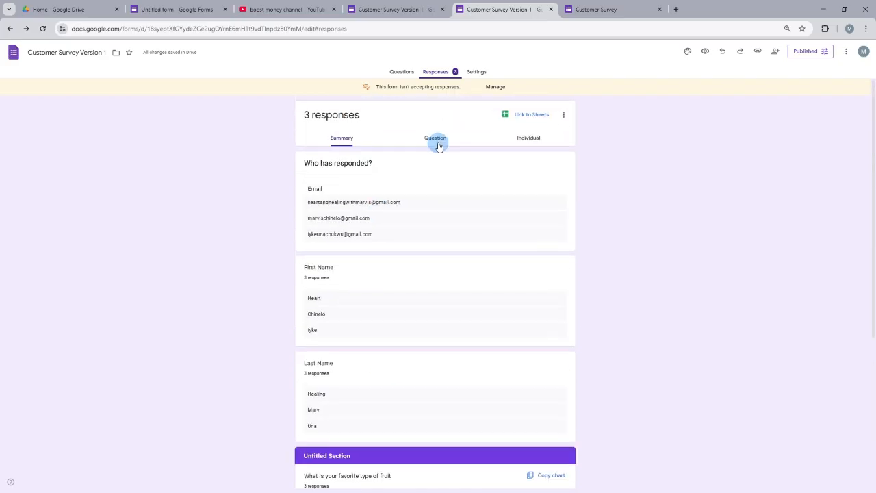
- Examine the responses question by question, and view each respondent's individual submission from the last back to the first
click(439, 143)
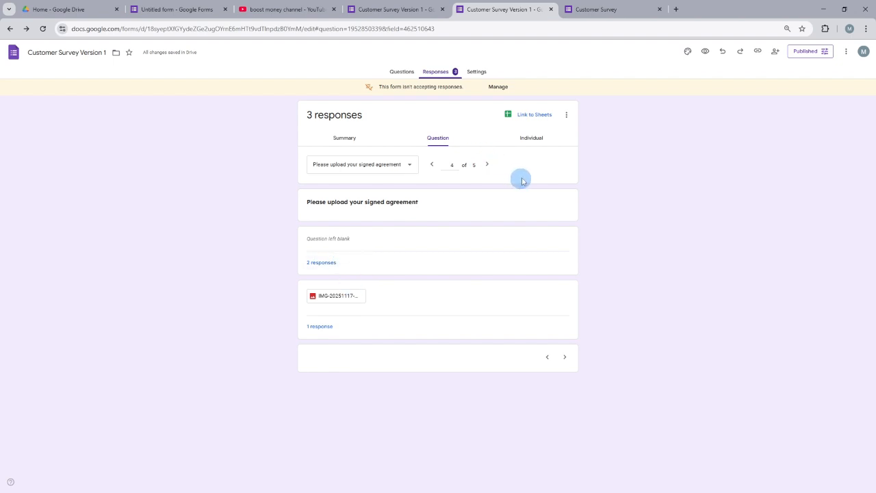
click(531, 147)
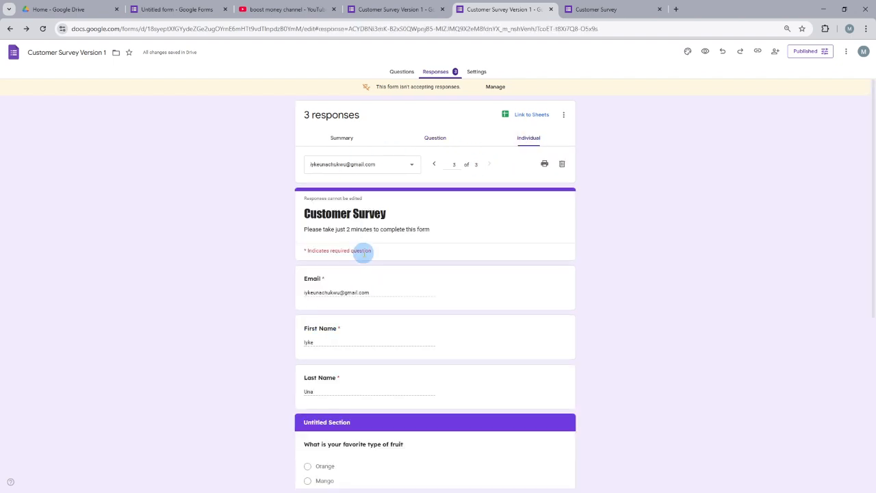
click(434, 165)
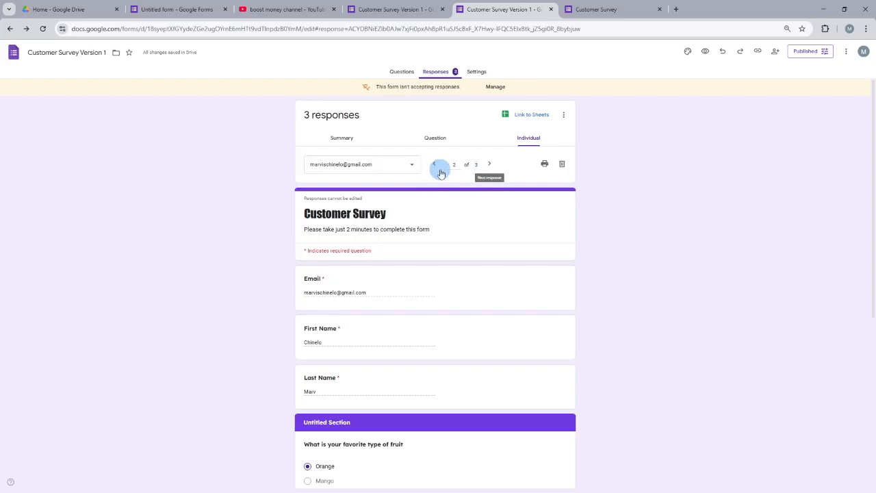
click(435, 165)
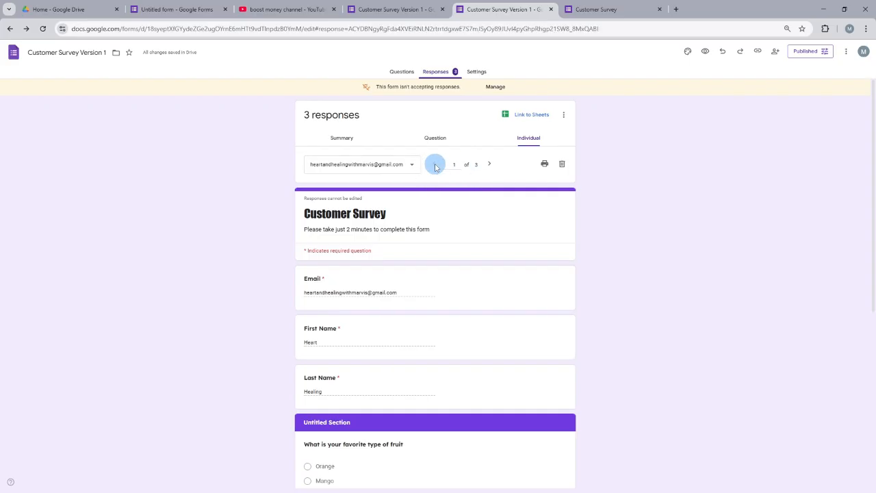